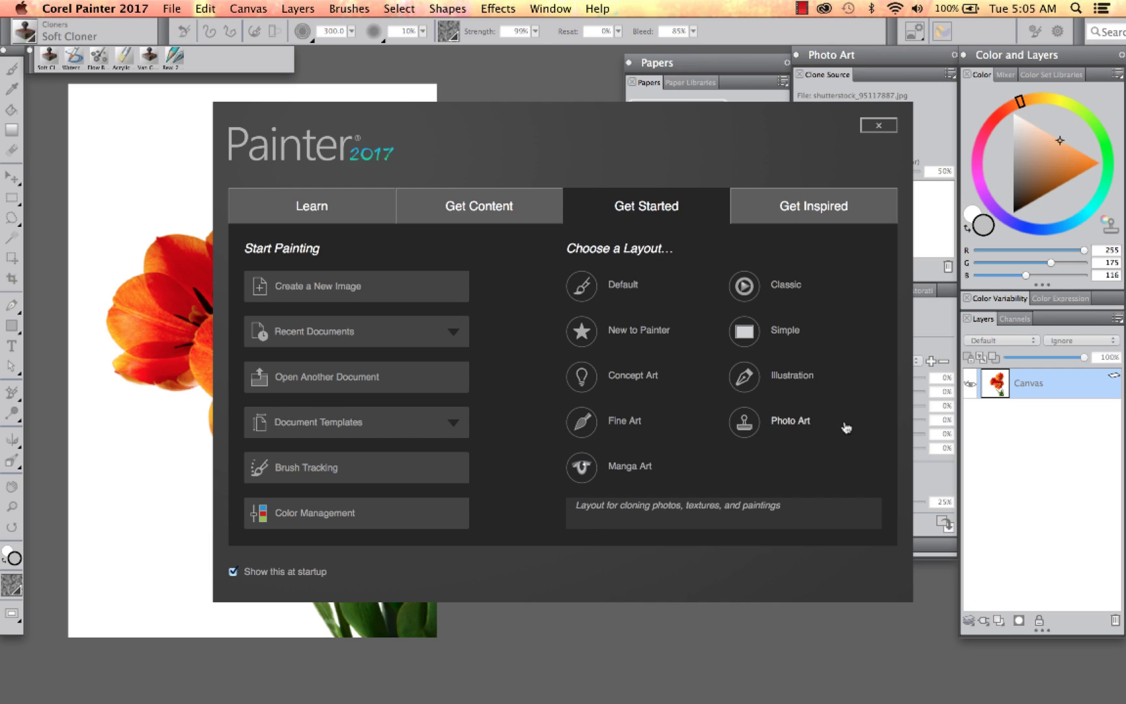
Set up the workspace with the Photo Art layout for cloning photos.
left_click(787, 425)
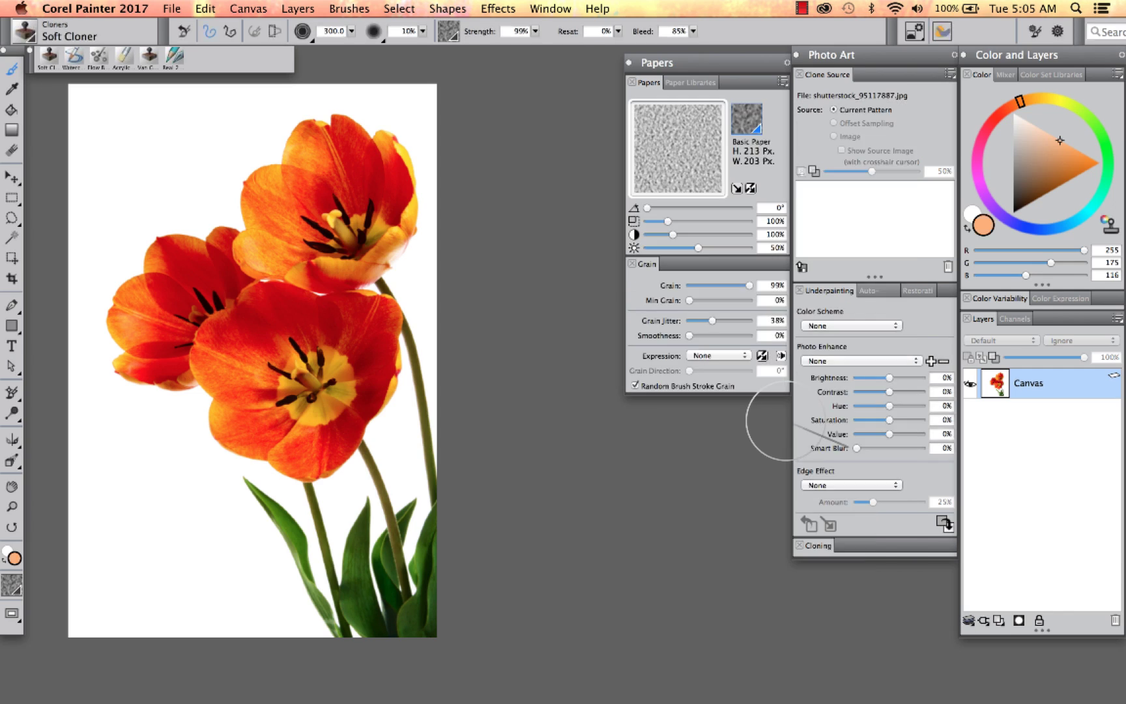
key("Tab")
key("Tab")
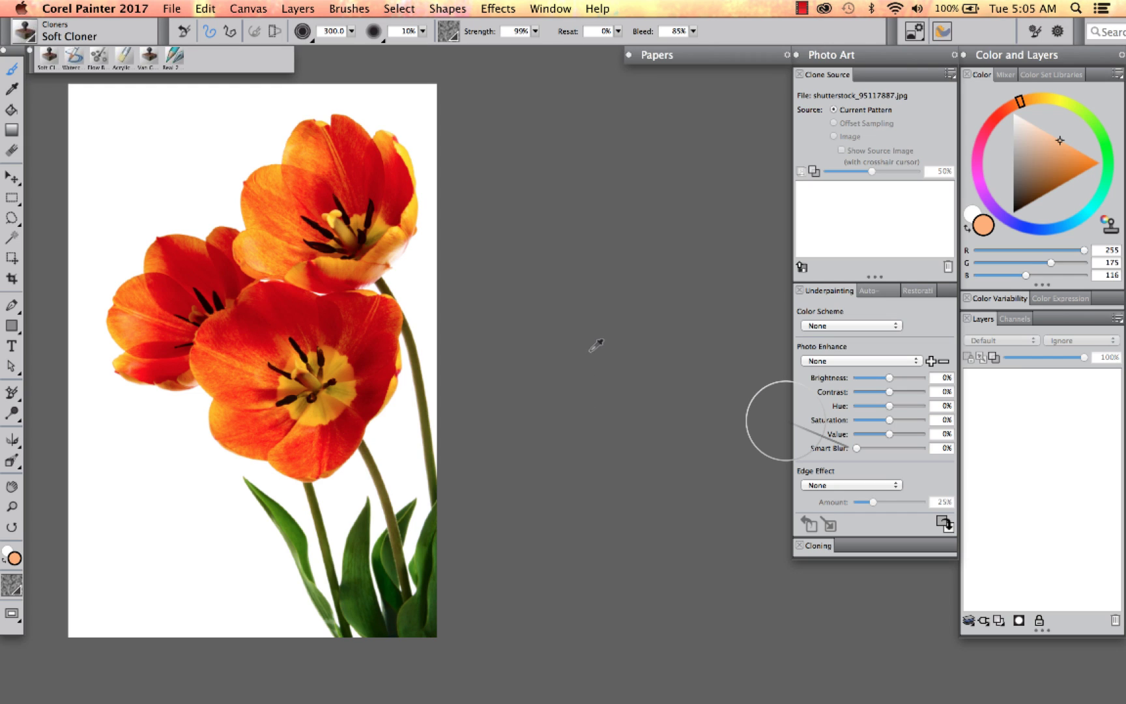
left_click(551, 9)
mouse_move(628, 117)
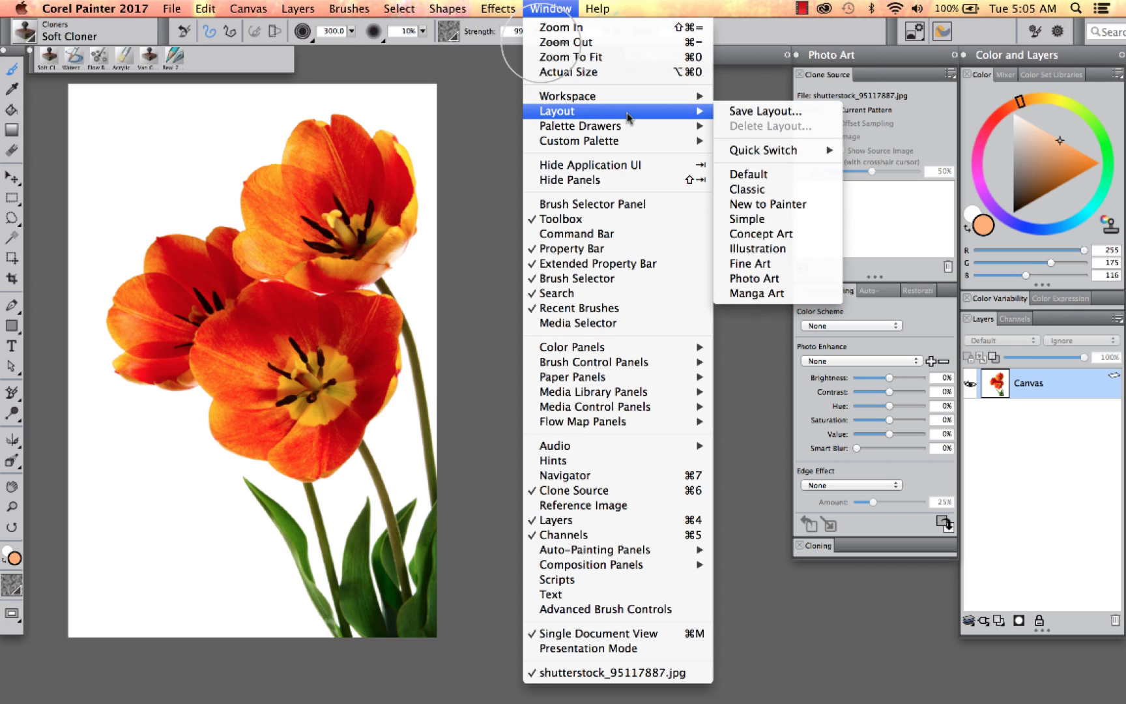
left_click(792, 274)
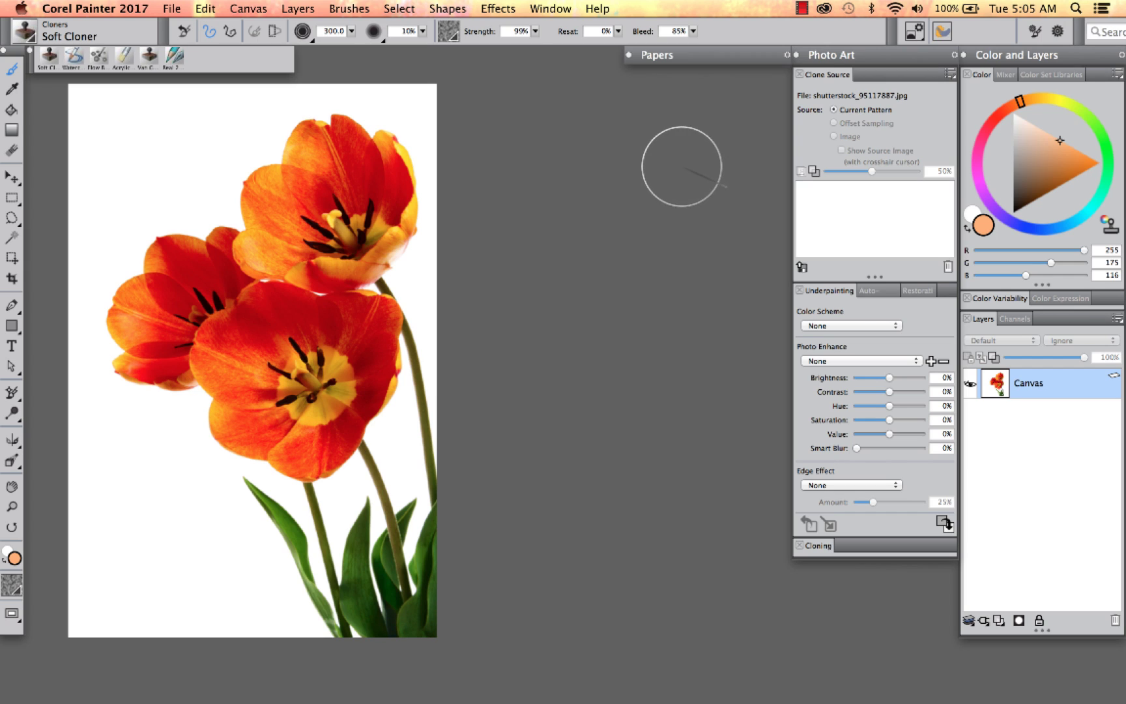
Choose the rough watercolor texture from the Watercolor Papers library as the paper and collapse the Papers palette.
left_click(698, 58)
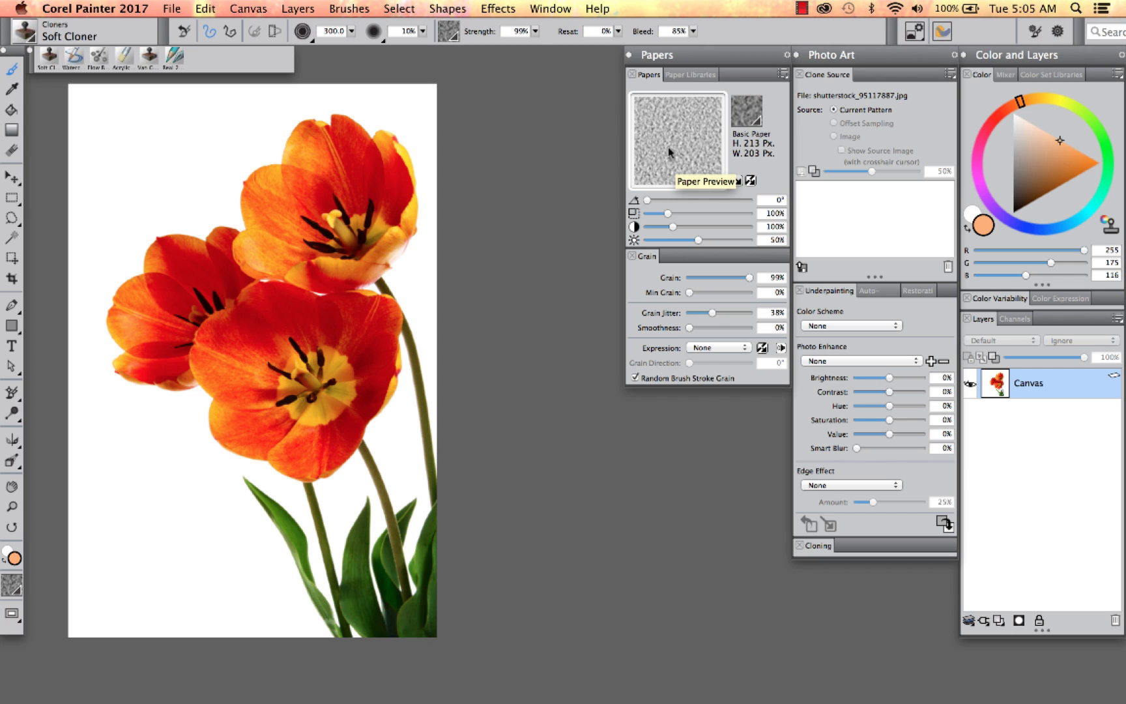
left_click(746, 112)
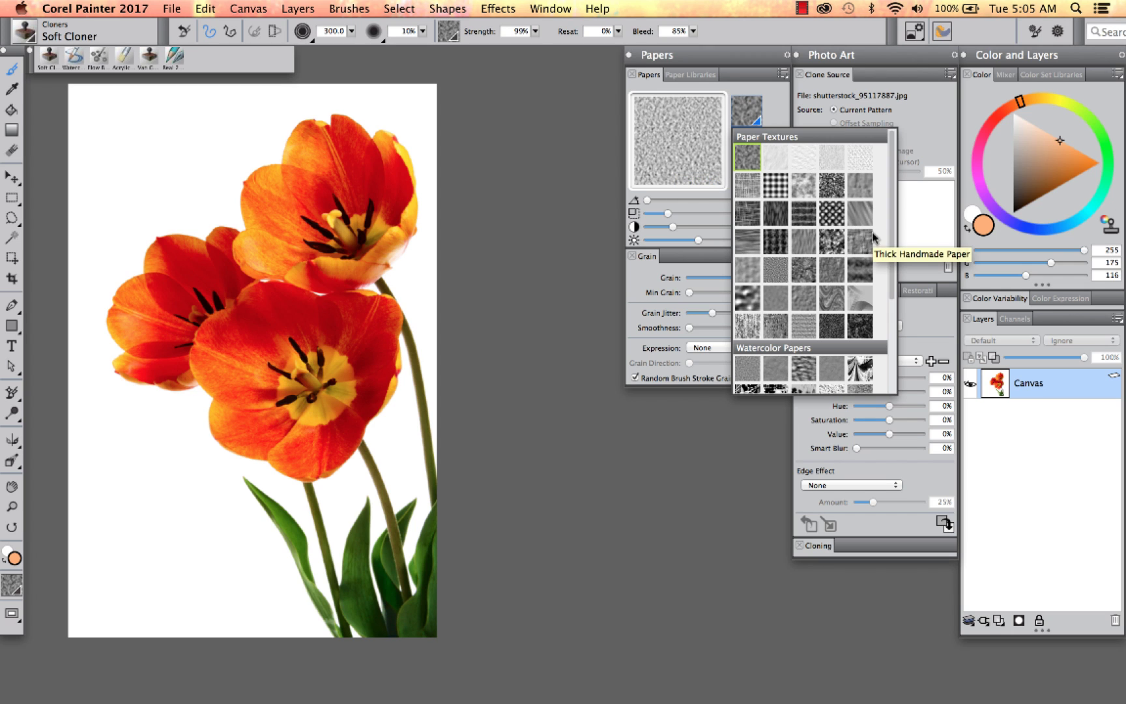
left_click_drag(893, 232, 899, 301)
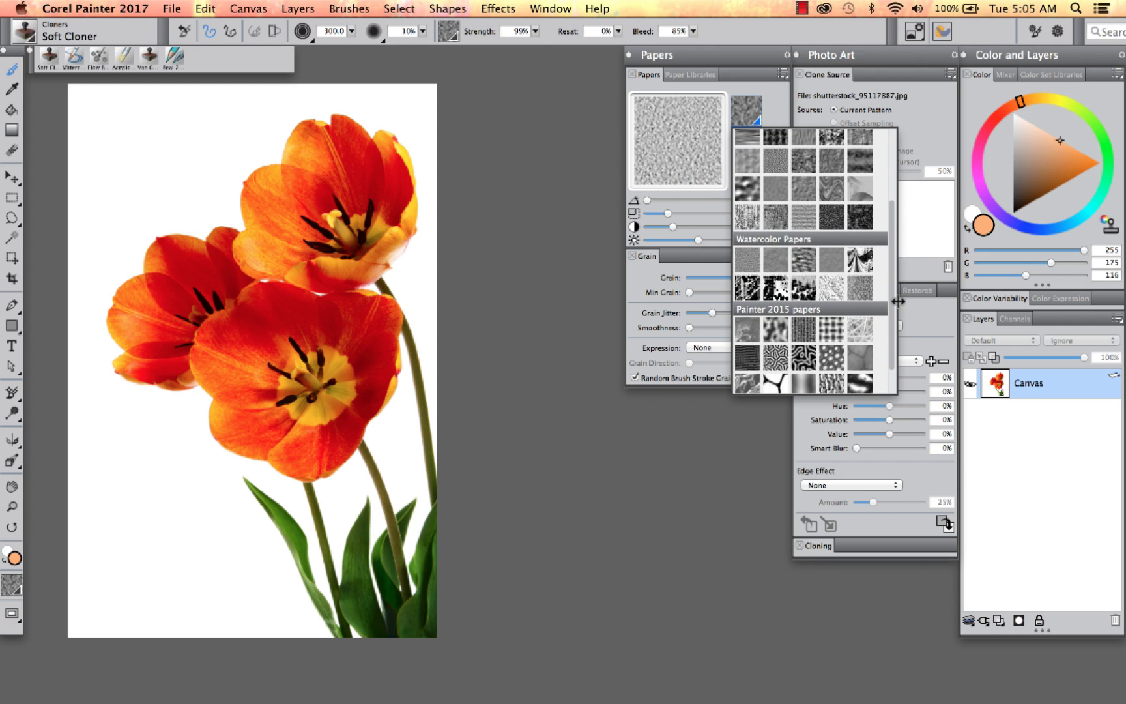
left_click(803, 262)
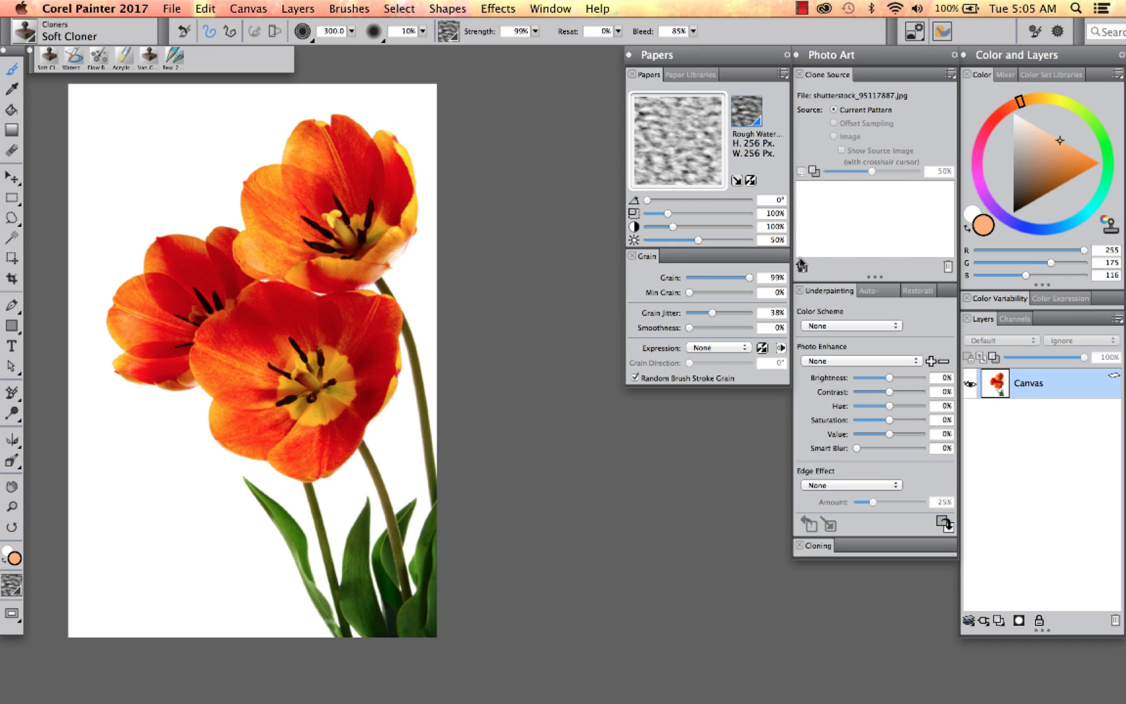
mouse_move(696, 57)
left_mouse_down()
mouse_move(659, 103)
mouse_move(691, 60)
left_mouse_up()
double_click(695, 59)
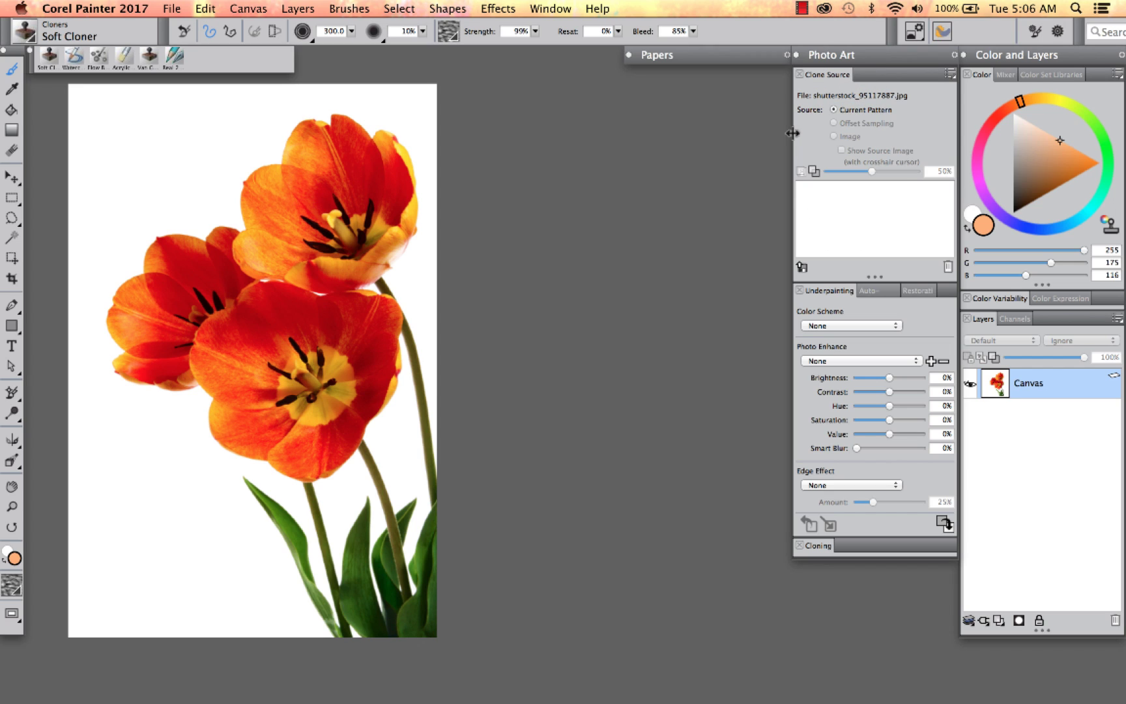
Collapse the Clone Source settings and examine the Underpainting options for color scheme, photo enhancement and edge effect.
left_click(843, 76)
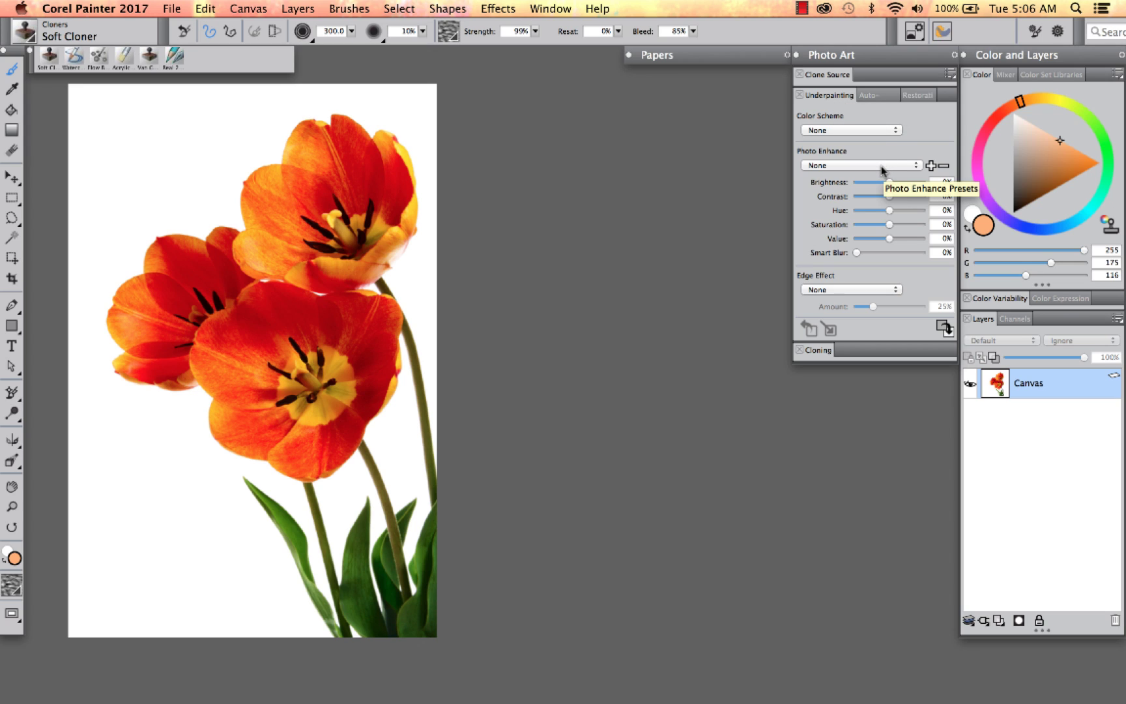
left_click(862, 131)
left_click(863, 131)
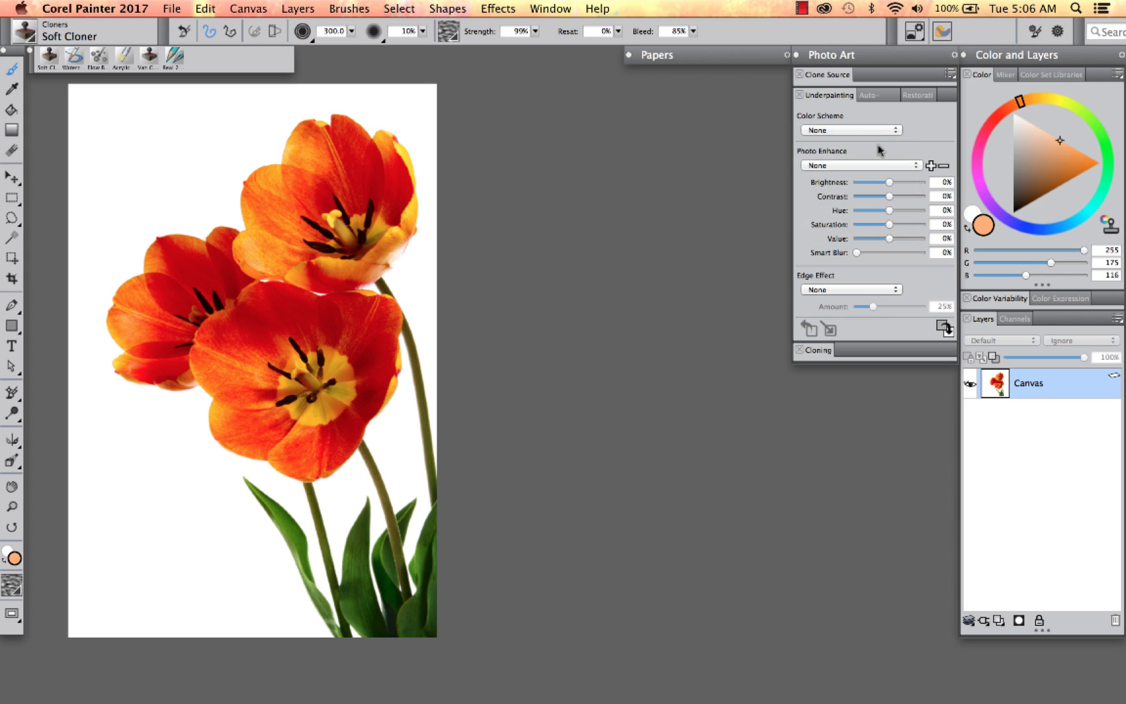
left_click(875, 172)
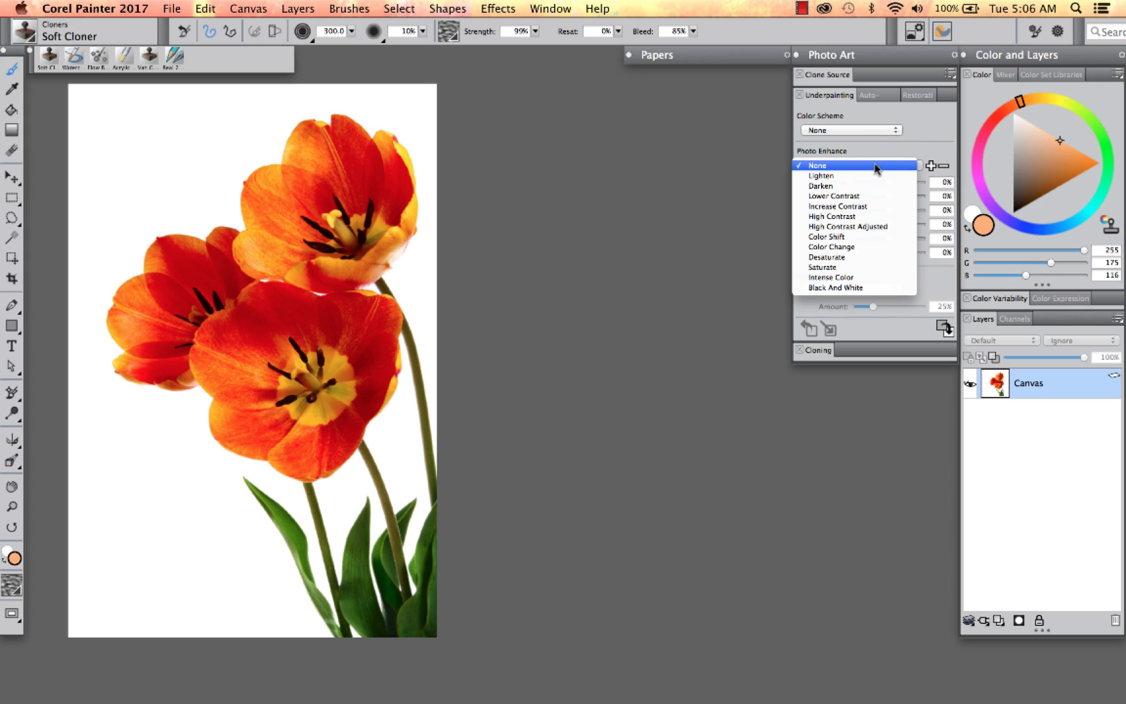
left_click(908, 143)
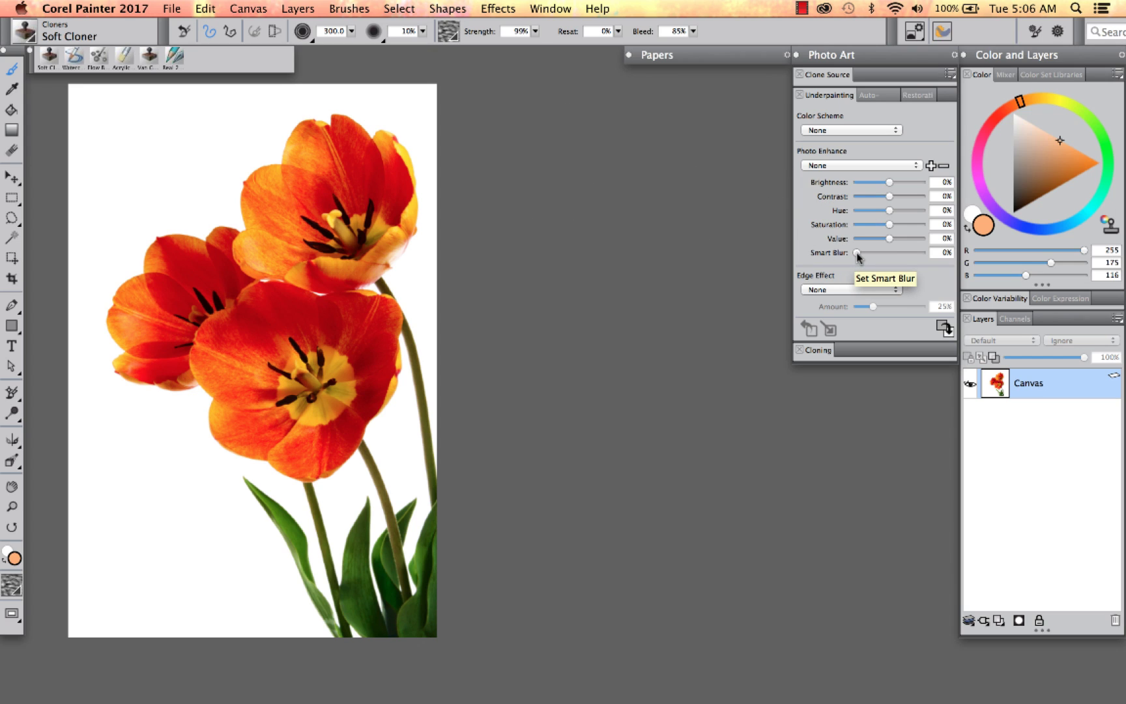
left_click(870, 289)
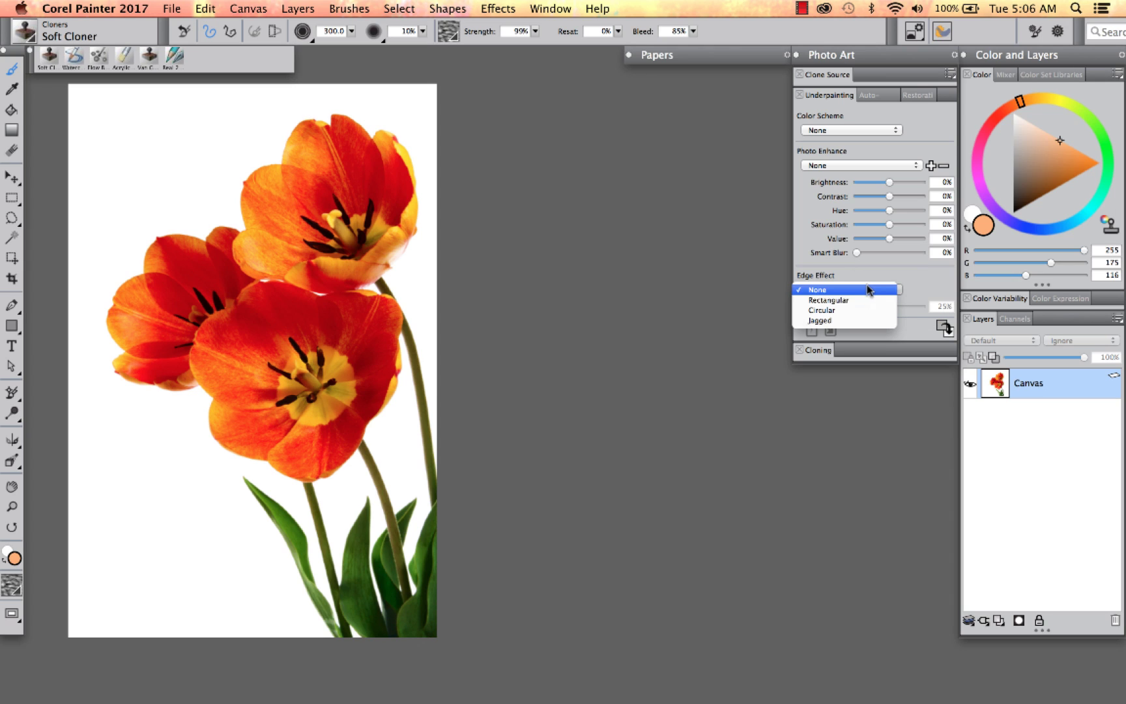
left_click(874, 267)
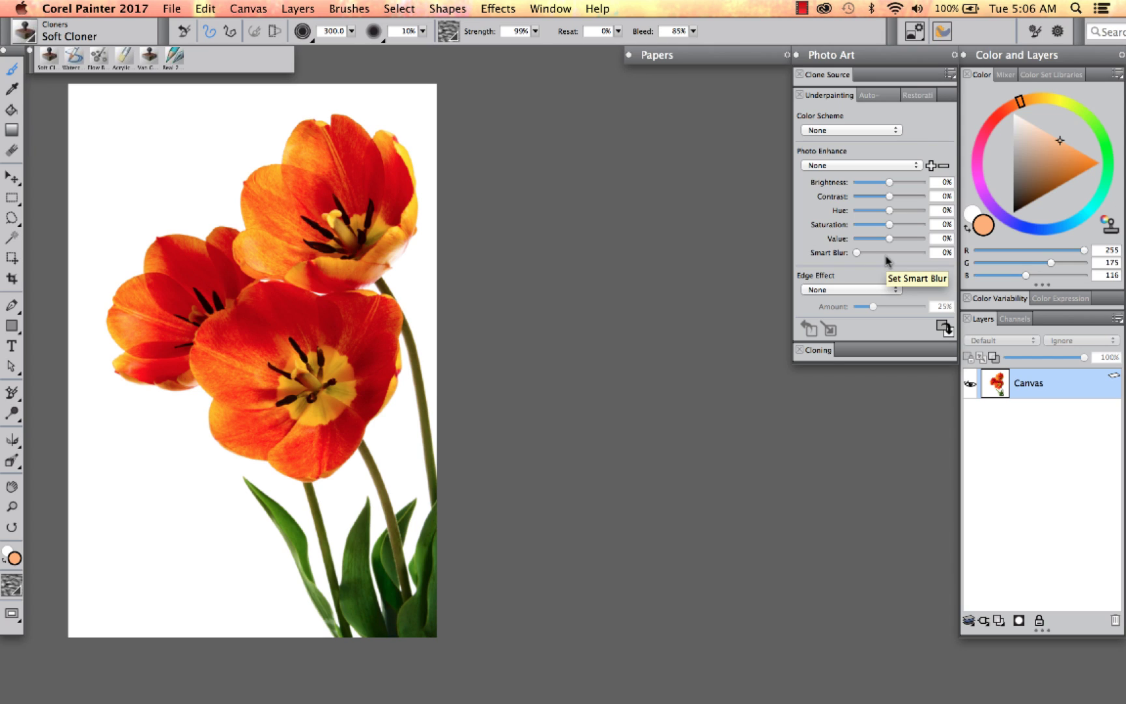
Create a quick clone of the tulip photo and bring up the Auto-Painting settings.
left_click(946, 329)
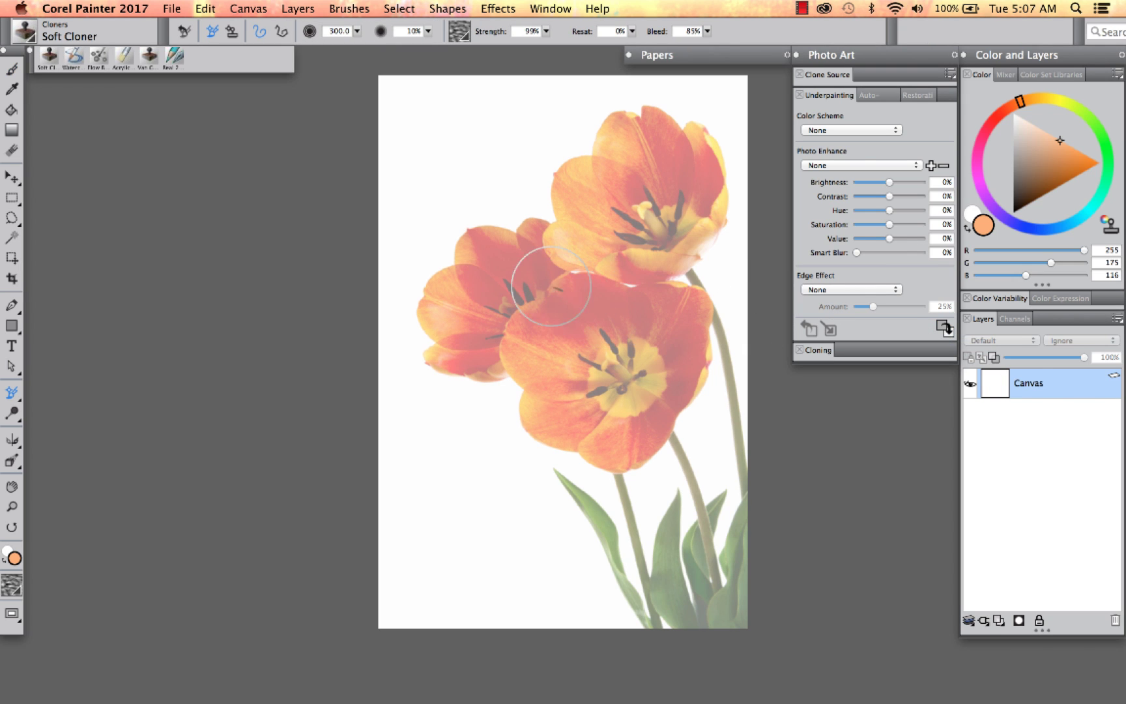
left_click_drag(543, 305, 462, 305)
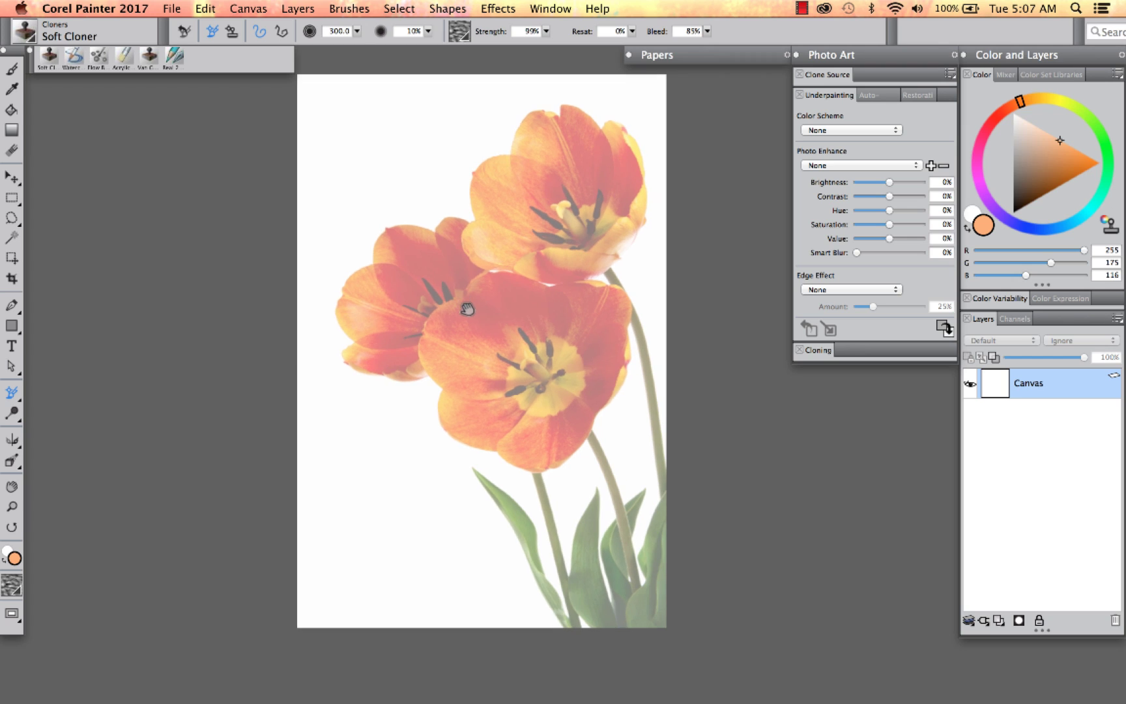
left_click(872, 96)
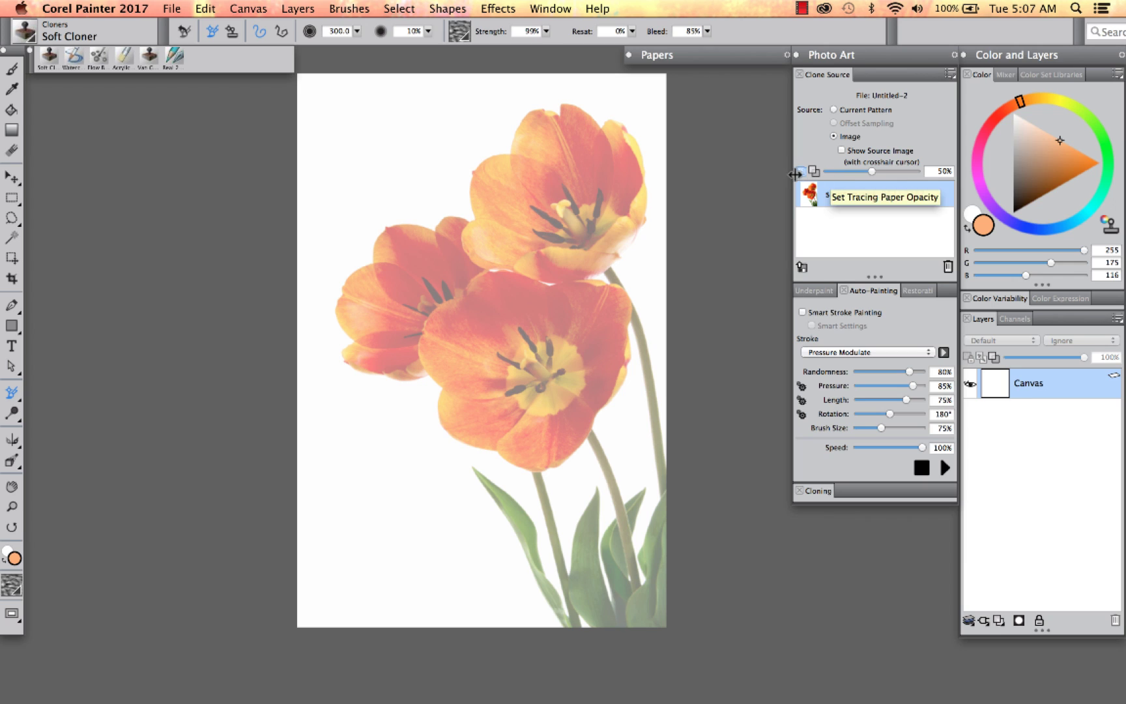
Toggle the clone's tracing paper, leave it on, and set its opacity to 56%.
left_click(801, 171)
left_click(801, 173)
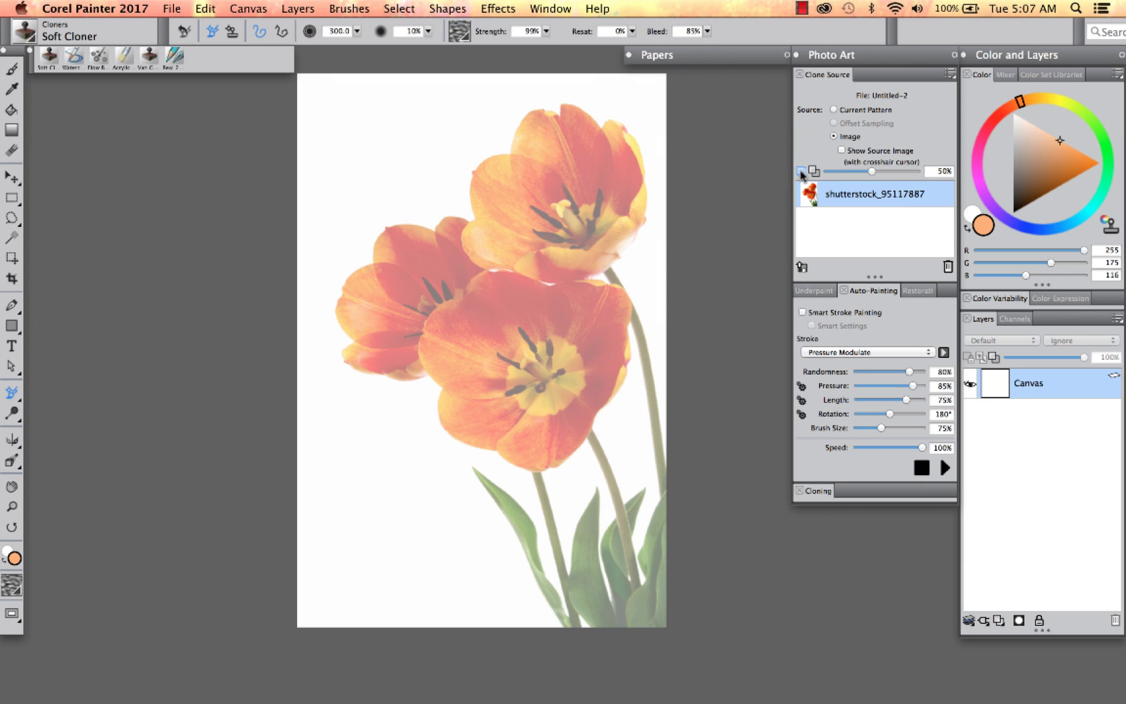
left_click(800, 172)
left_click(801, 173)
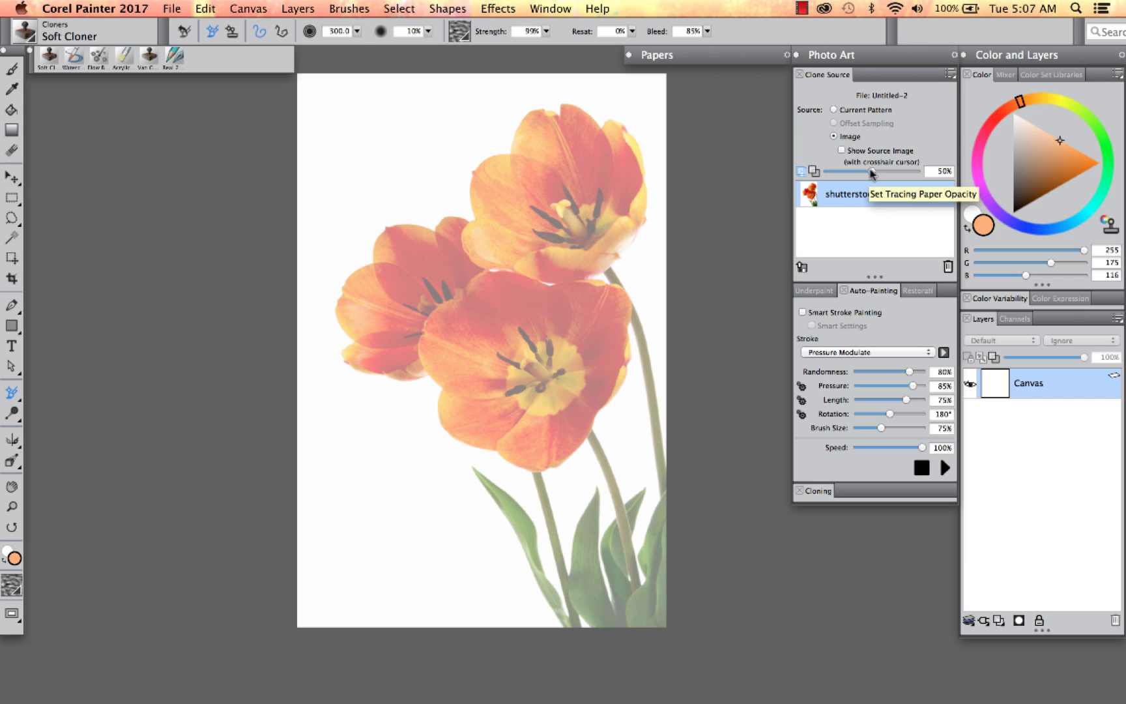
mouse_move(871, 172)
left_mouse_down()
mouse_move(899, 172)
mouse_move(851, 174)
mouse_move(881, 171)
left_mouse_up()
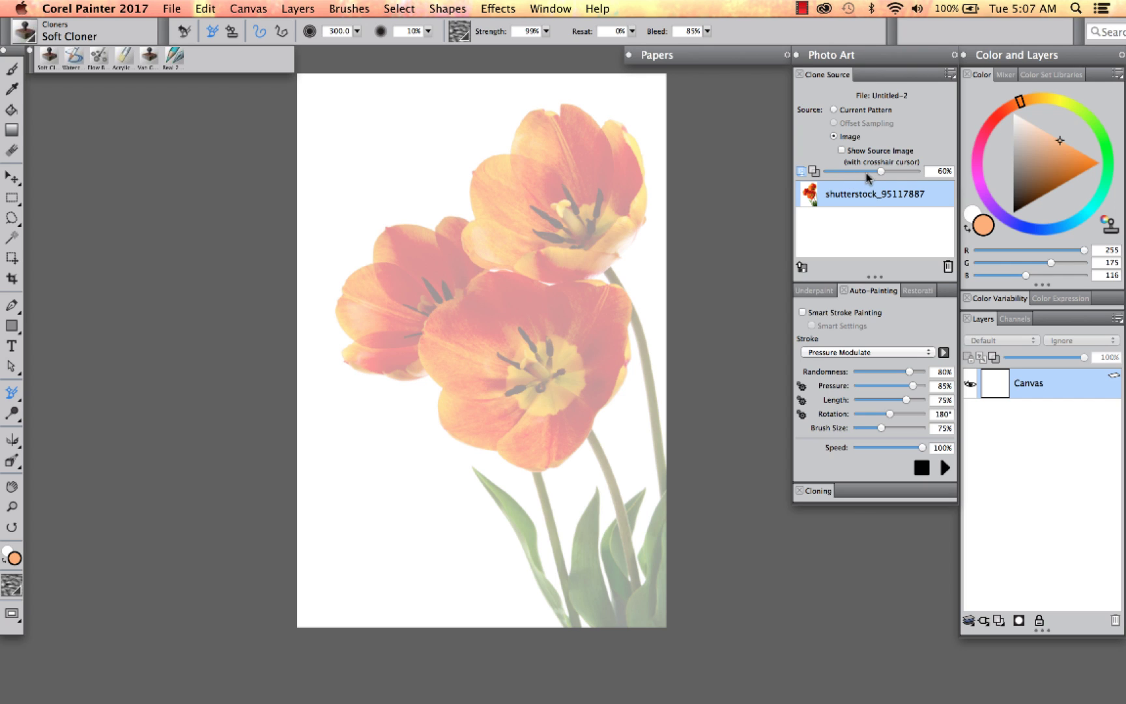
left_click_drag(880, 172, 877, 172)
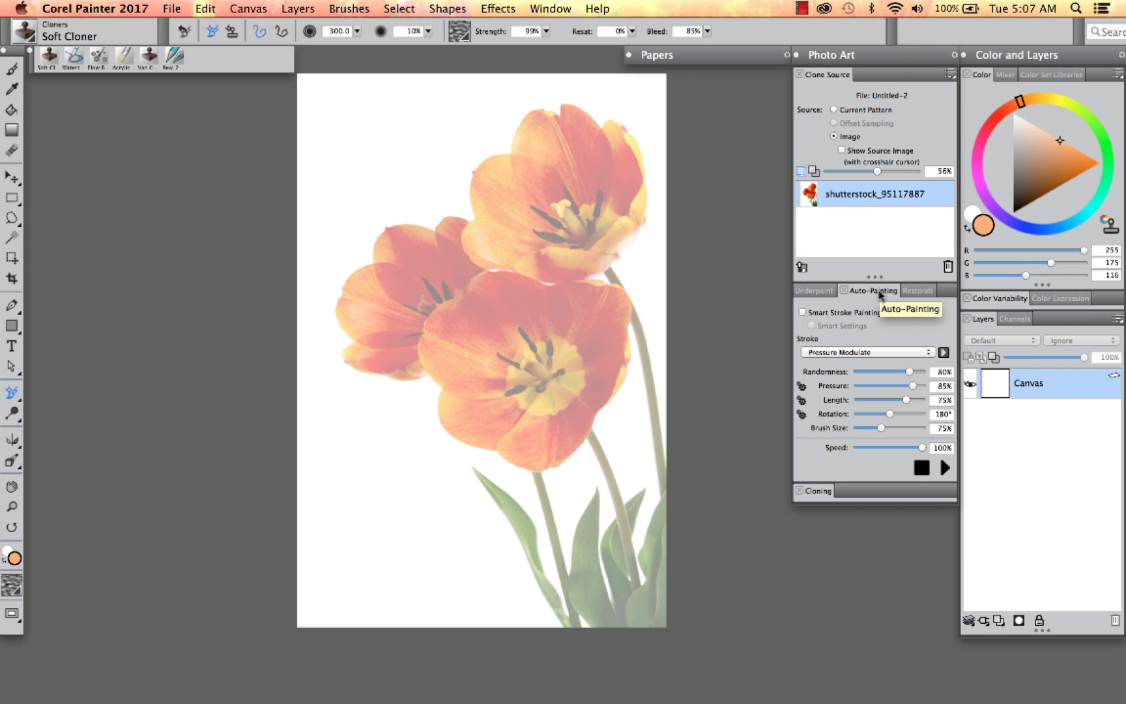
Enable Smart Stroke Painting with Smart Settings and select the Watercolor Spatter Water brush from the Smart Strokes category.
left_click(802, 312)
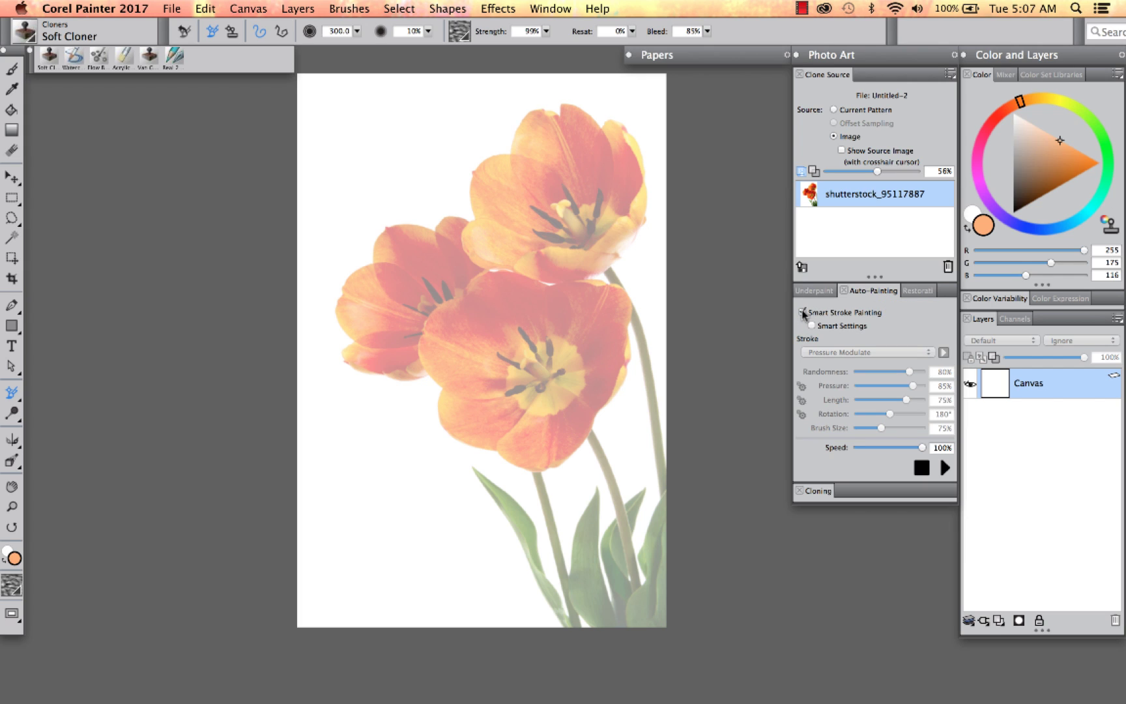
left_click(811, 324)
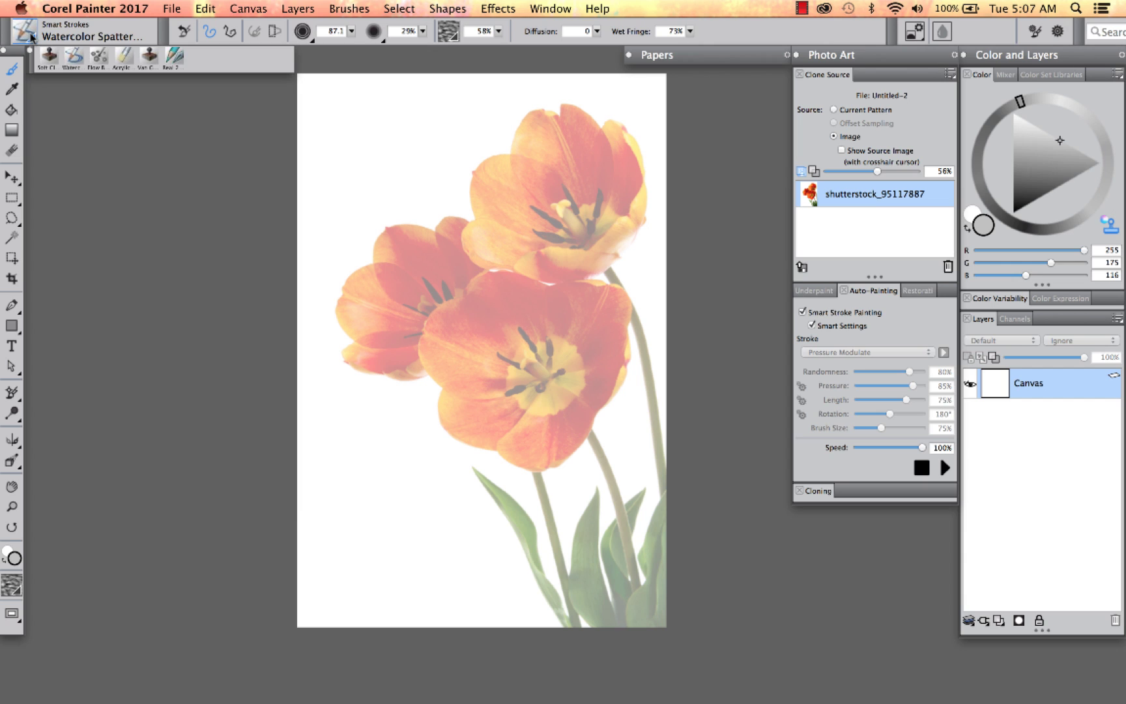
left_click(26, 32)
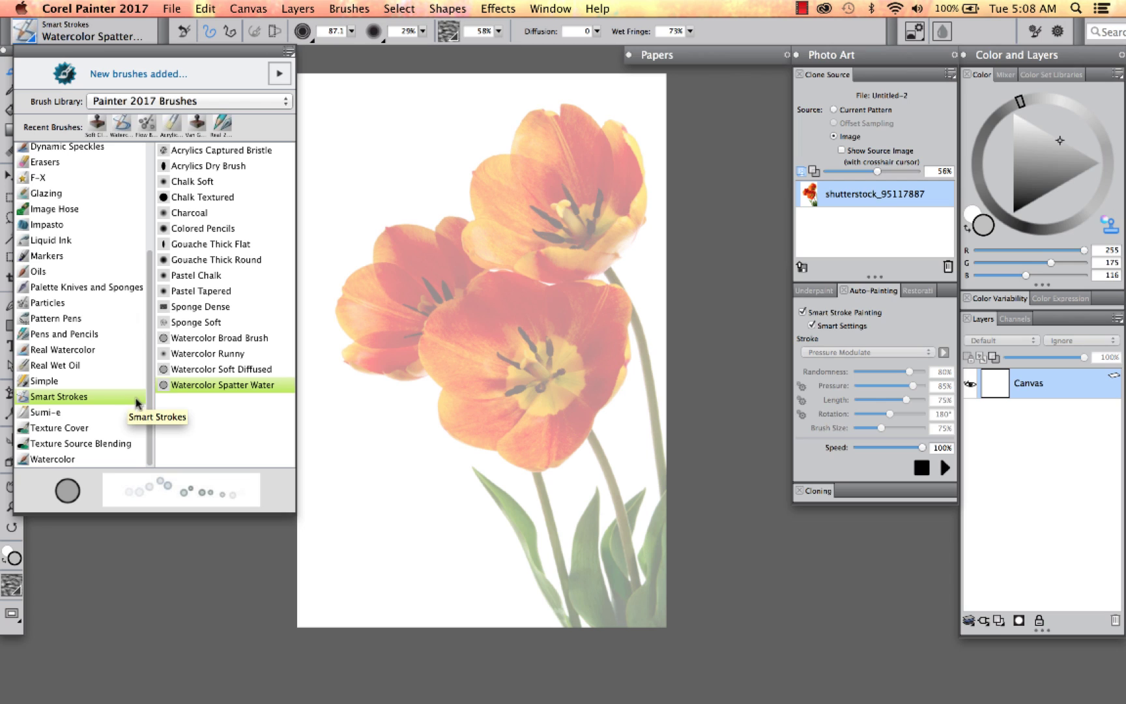
left_click(216, 386)
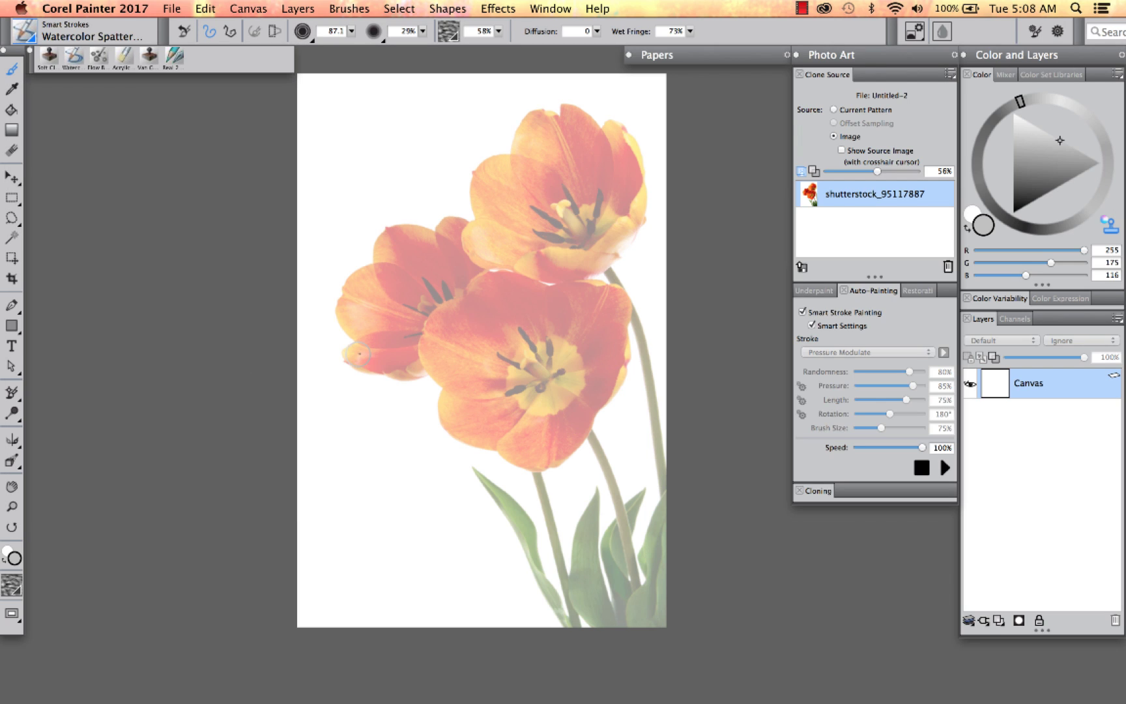
Turn off the tracing paper and run auto-painting on the blank clone canvas.
left_click(800, 172)
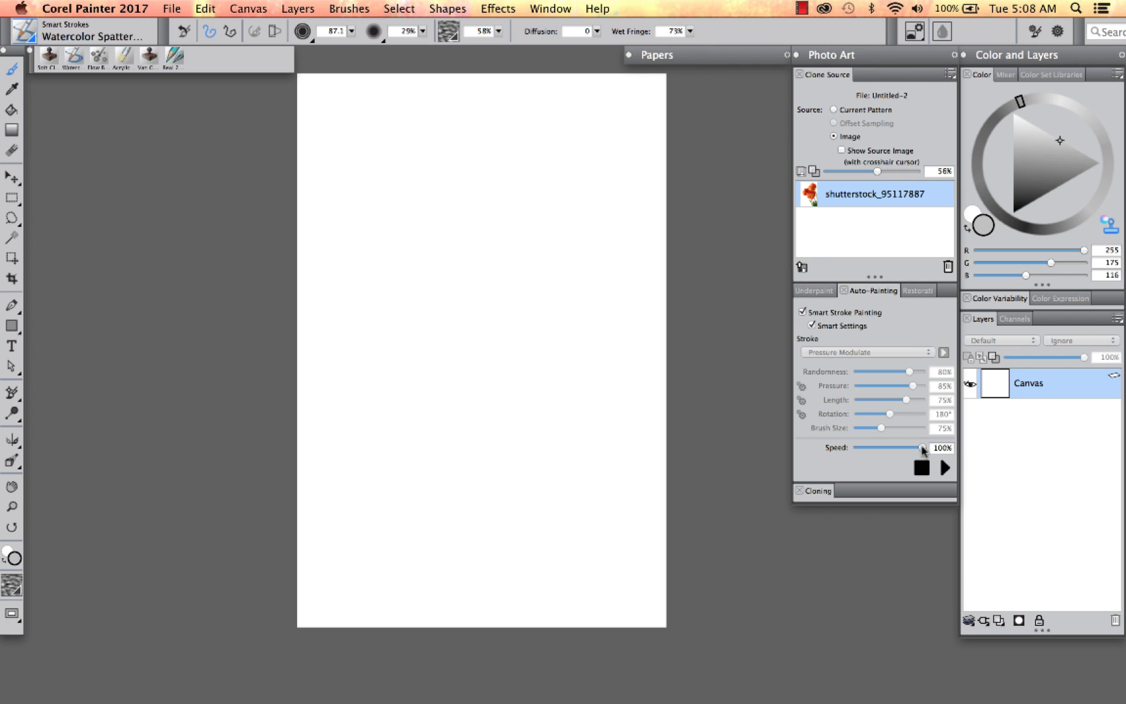
left_click(944, 467)
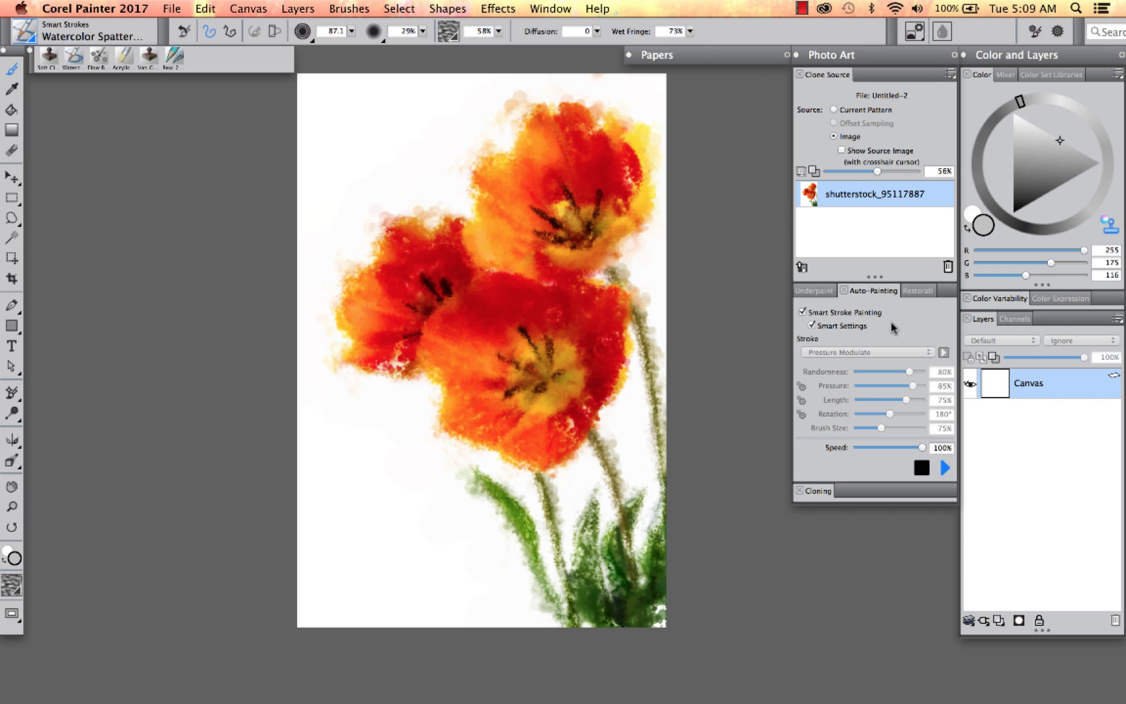
Select the Soft Edge Cloner brush from the Restoration options, and switch to the Bristle Blender Cloner in the Cloners category.
left_click(920, 291)
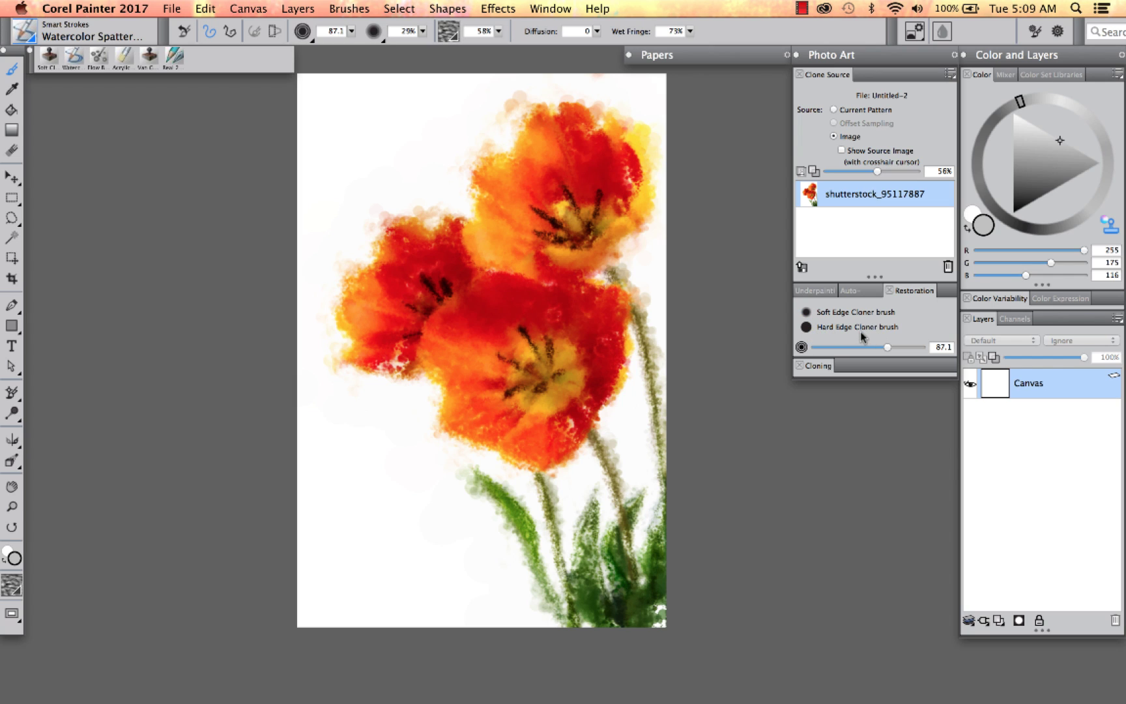
left_click(806, 312)
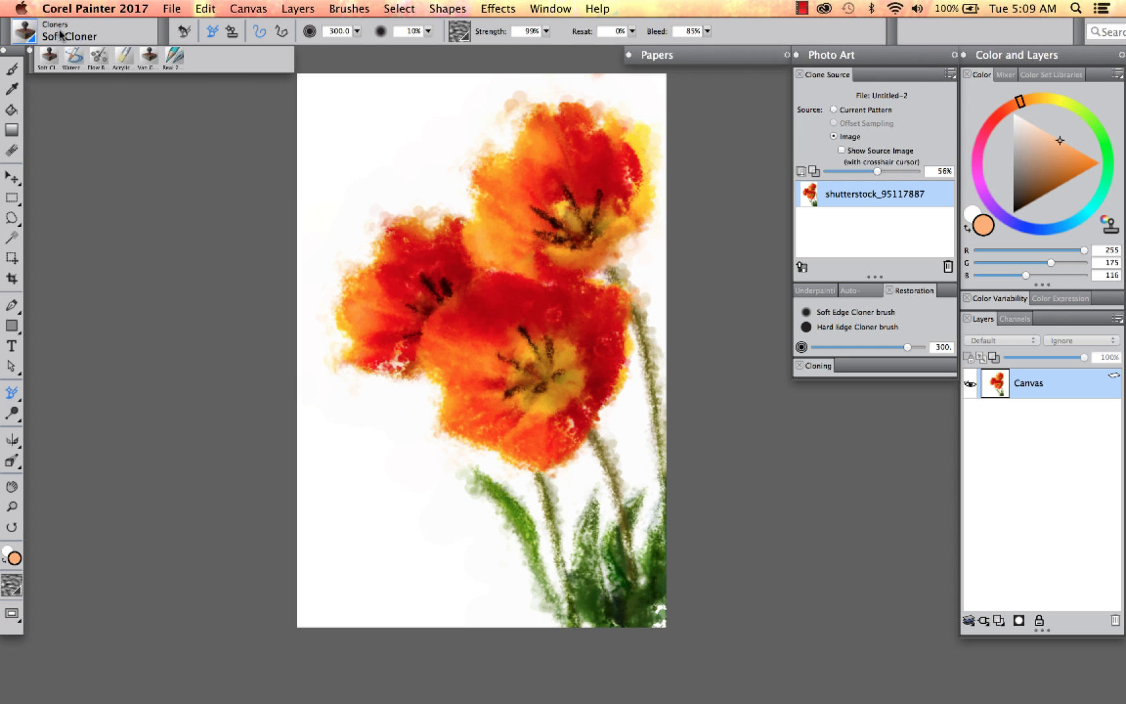
left_click(29, 36)
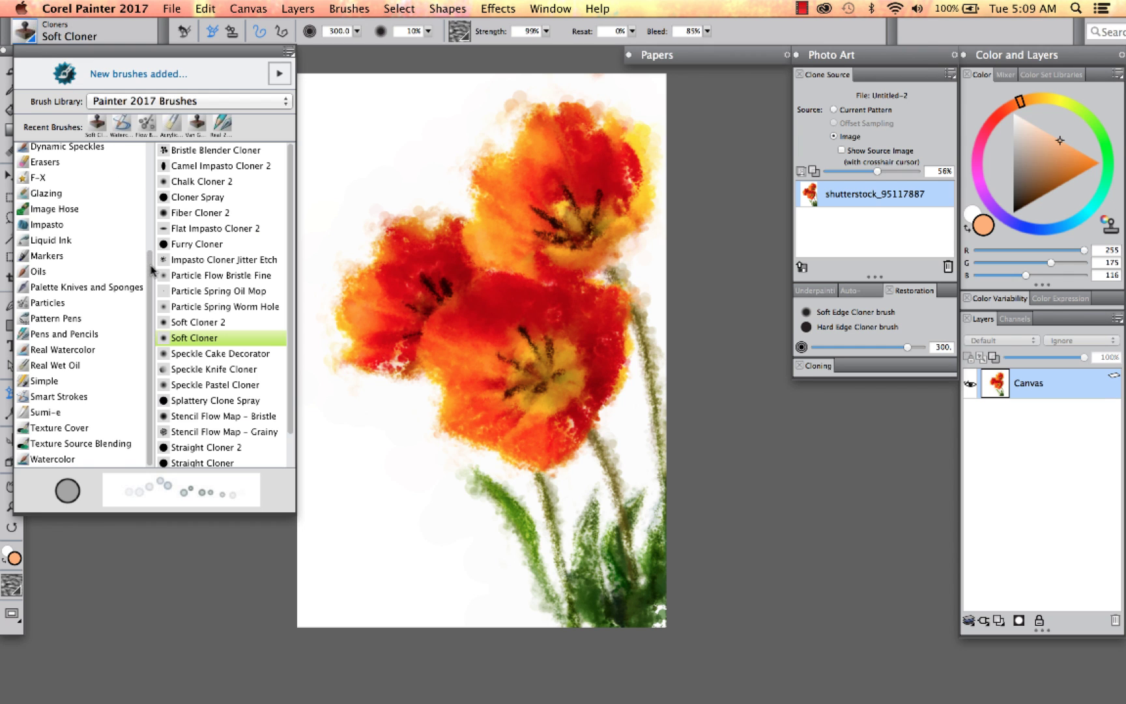
left_click_drag(151, 267, 145, 151)
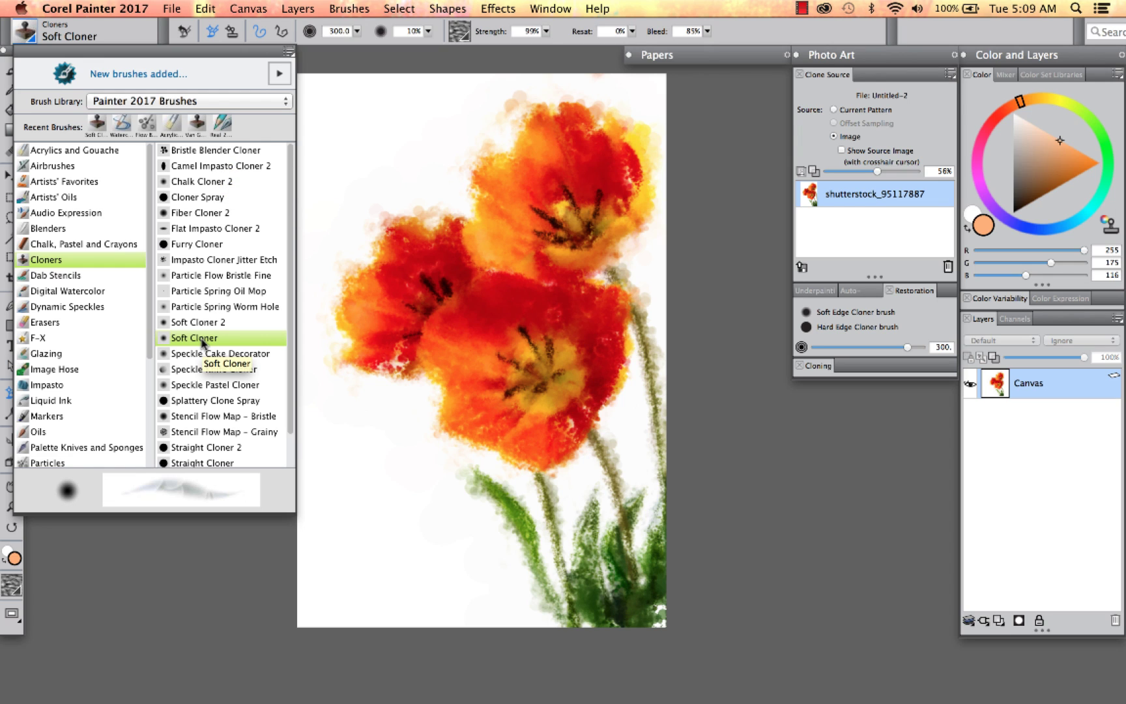
left_click(216, 151)
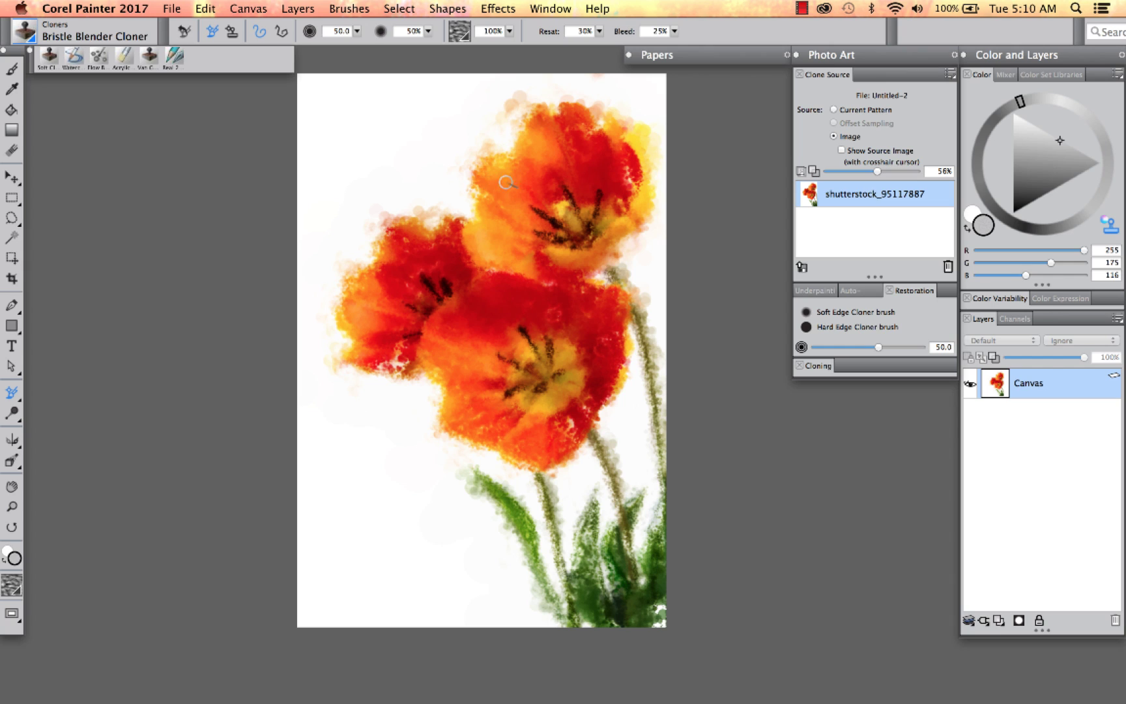
Try a short Bristle Blender Cloner stroke on the outer edge of the upper tulip's petal and undo it.
left_click_drag(507, 181, 490, 174)
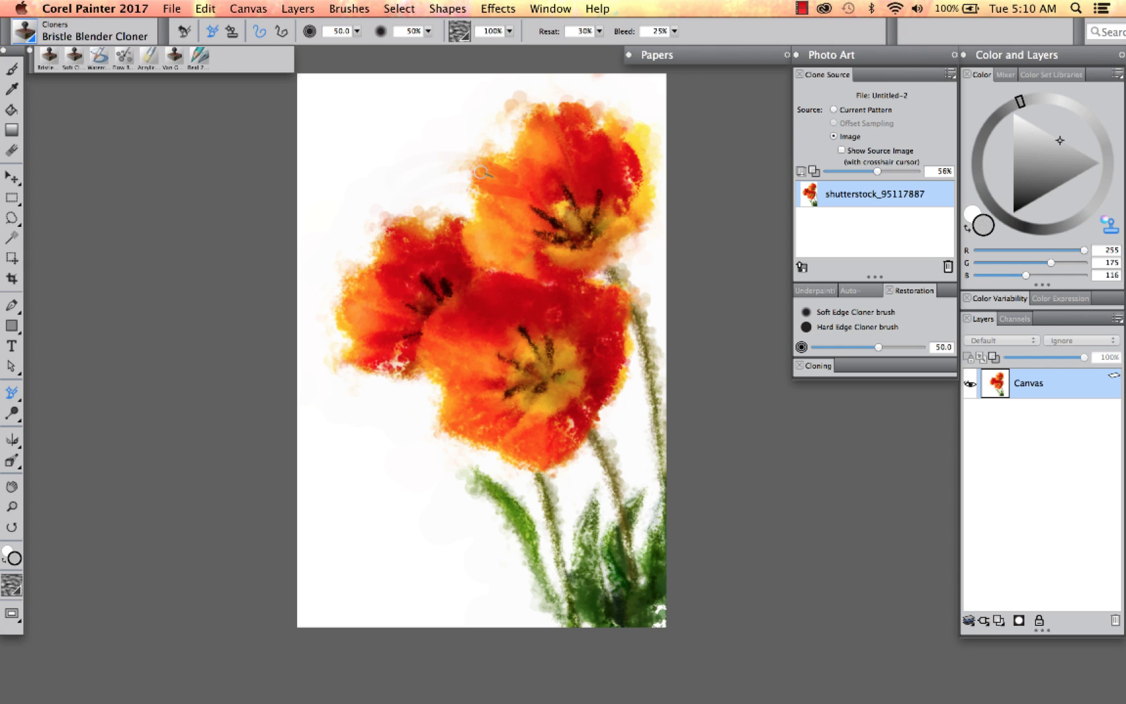
key("super+z")
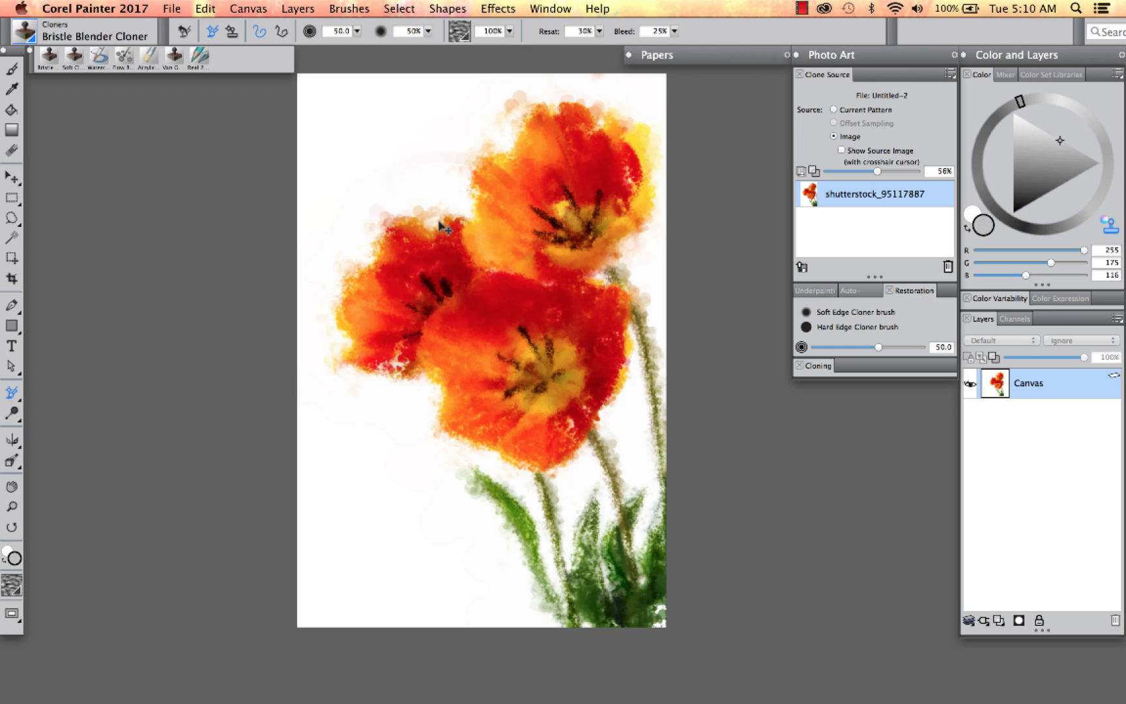
Select the Soft Cloner 2 brush from the Cloners category for restoring detail in the tulips.
left_click(26, 38)
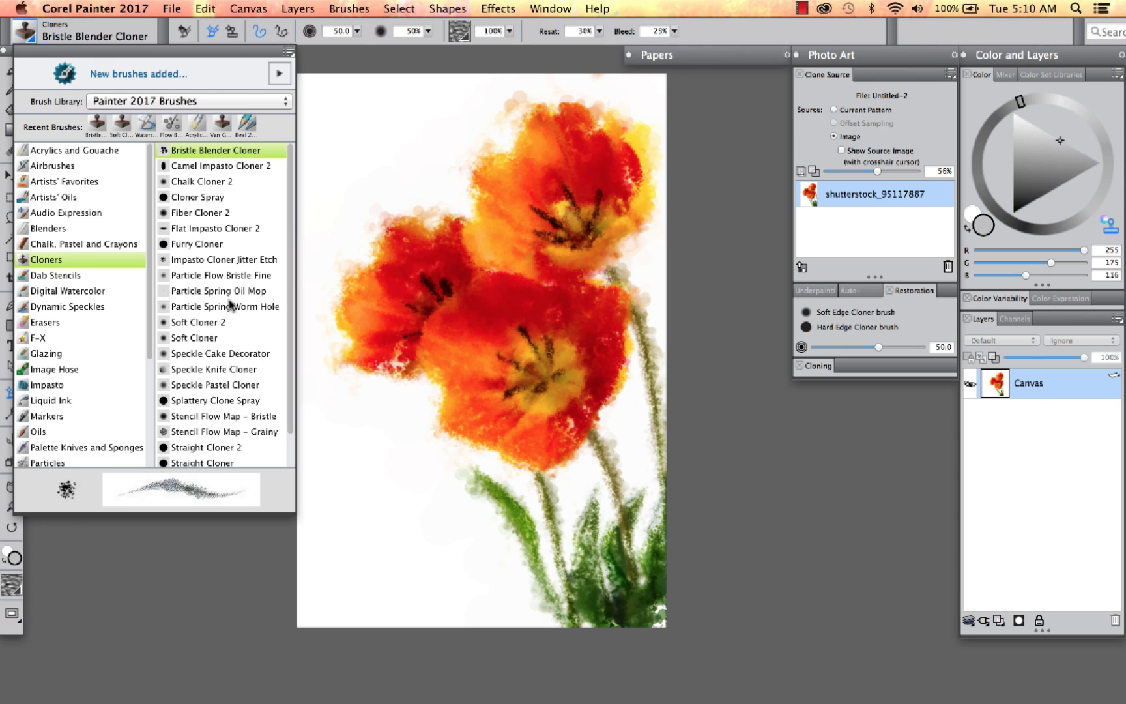
left_click(225, 324)
left_click(12, 506)
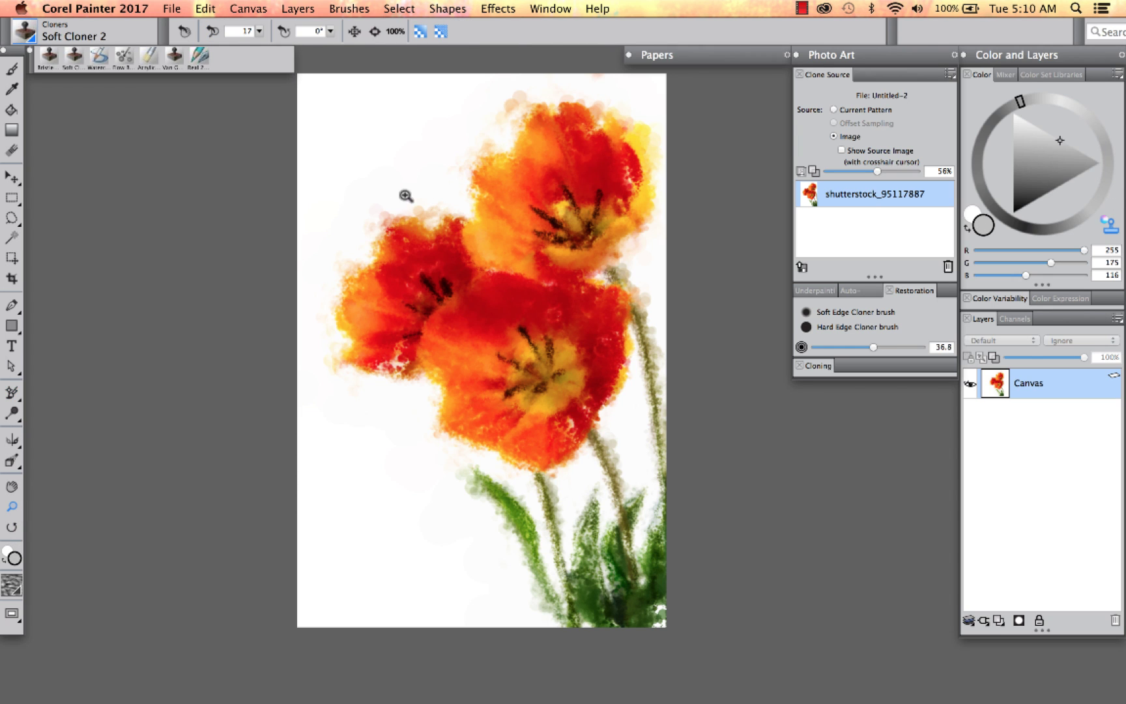
left_click_drag(362, 181, 700, 598)
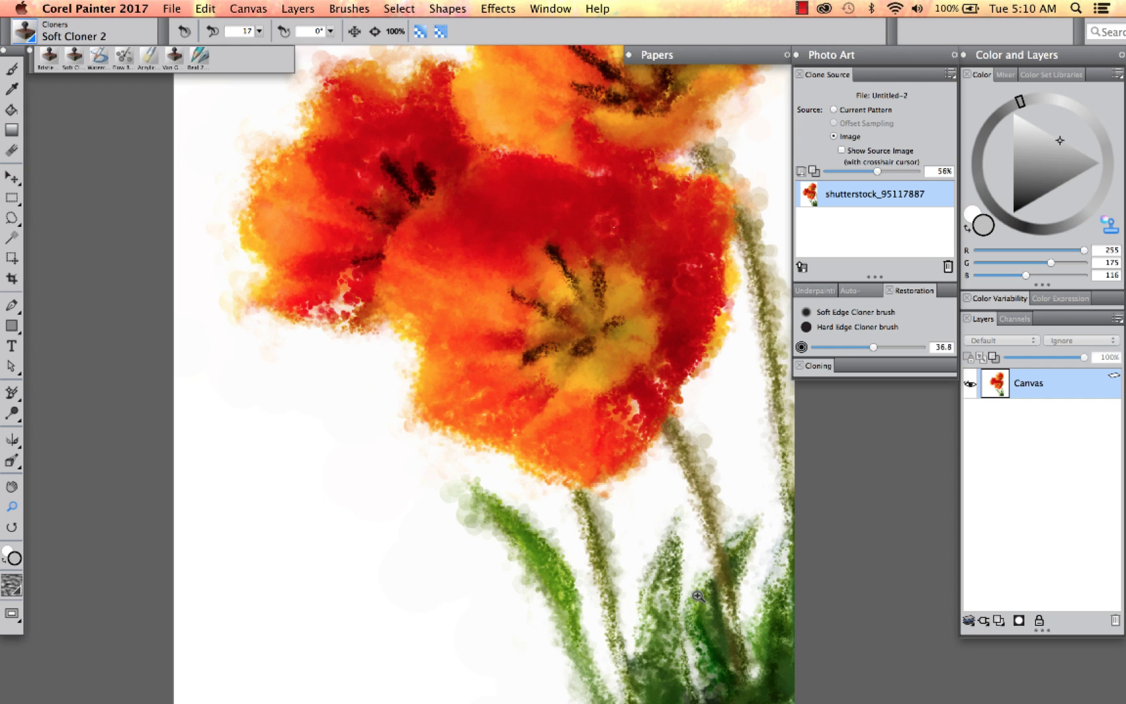
left_click_drag(655, 332, 597, 424)
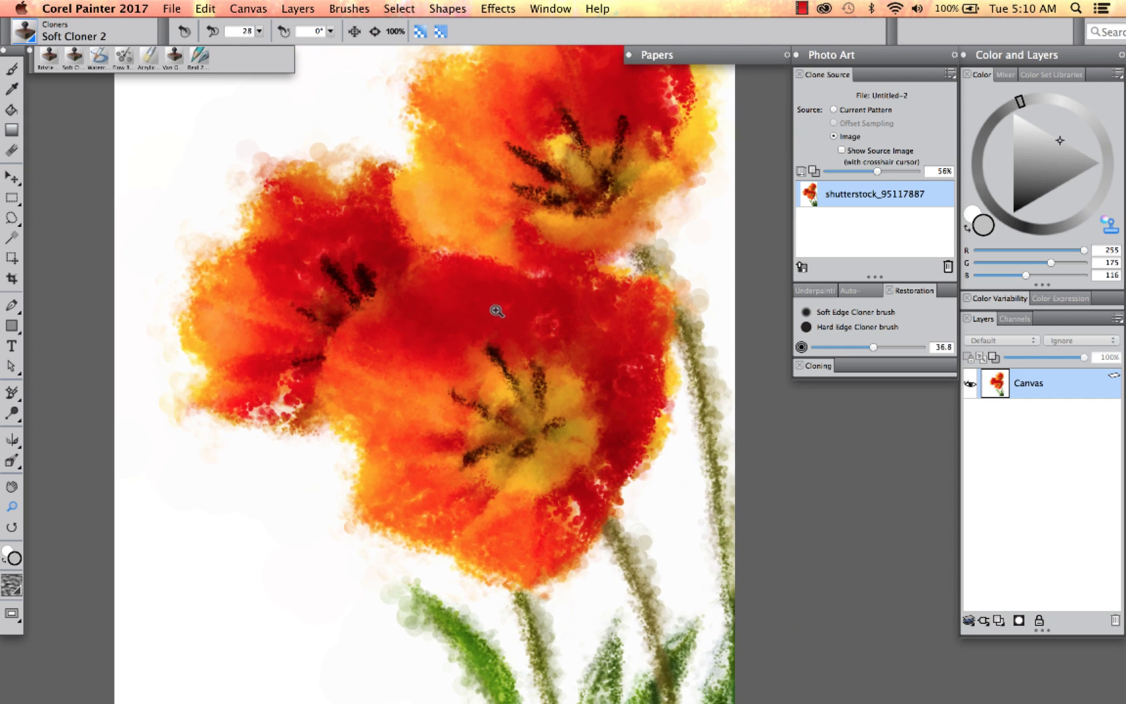
Try the recent Watercolor Spatter brush, switch to the Soft Edge Cloner brush and enlarge its size to about 189.
left_click(99, 57)
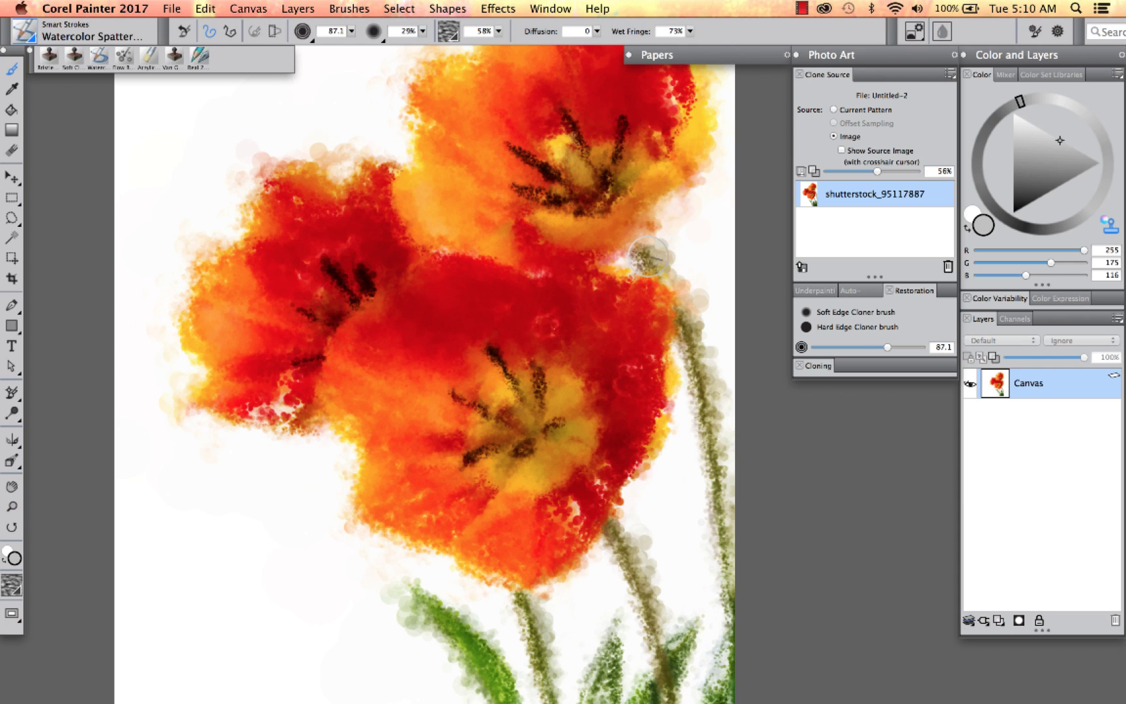
left_click(808, 311)
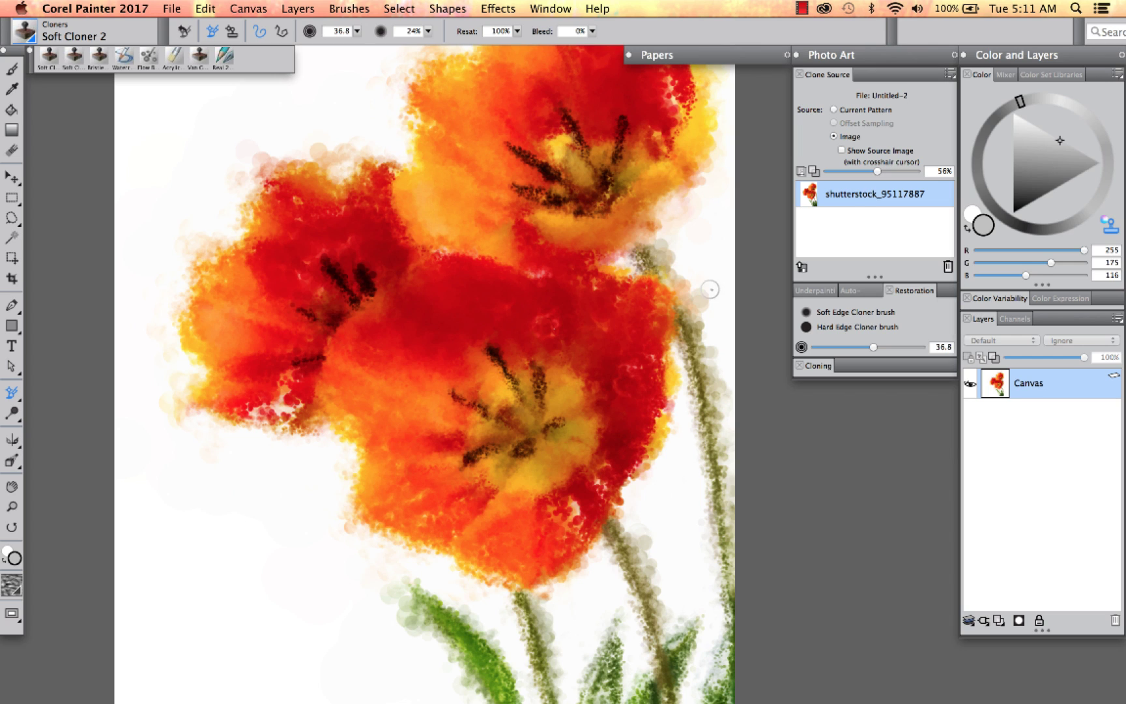
left_click_drag(682, 288, 701, 318)
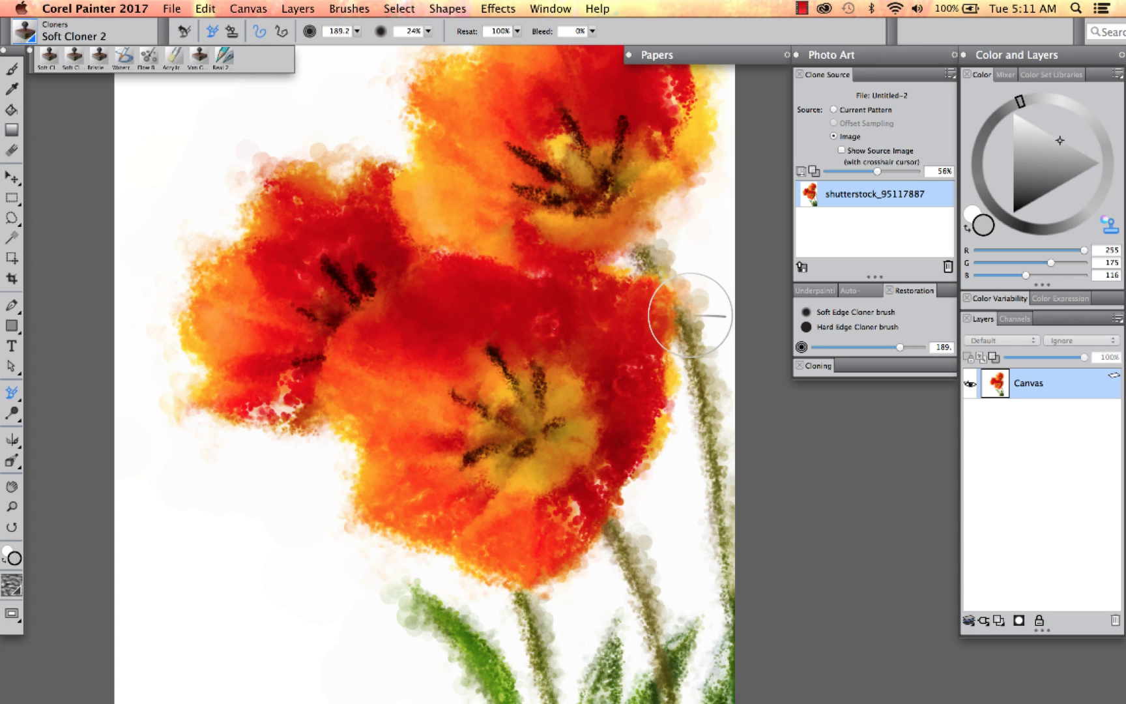
Clone photo detail back into the upper end of the stem behind the front tulip and into the tulips' dark stamens.
mouse_move(638, 252)
left_mouse_down()
mouse_move(677, 285)
mouse_move(651, 239)
mouse_move(708, 463)
mouse_move(704, 427)
mouse_move(716, 555)
mouse_move(630, 509)
mouse_move(608, 519)
mouse_move(650, 626)
mouse_move(621, 534)
mouse_move(454, 608)
mouse_move(419, 589)
mouse_move(479, 658)
mouse_move(413, 594)
mouse_move(477, 650)
mouse_move(444, 609)
mouse_move(501, 680)
mouse_move(526, 619)
mouse_move(518, 594)
mouse_move(541, 649)
mouse_move(516, 590)
mouse_move(511, 369)
mouse_move(527, 403)
mouse_move(501, 408)
mouse_move(509, 435)
mouse_move(490, 439)
mouse_move(559, 434)
mouse_move(578, 418)
mouse_move(538, 427)
mouse_move(518, 392)
mouse_move(626, 256)
left_mouse_up()
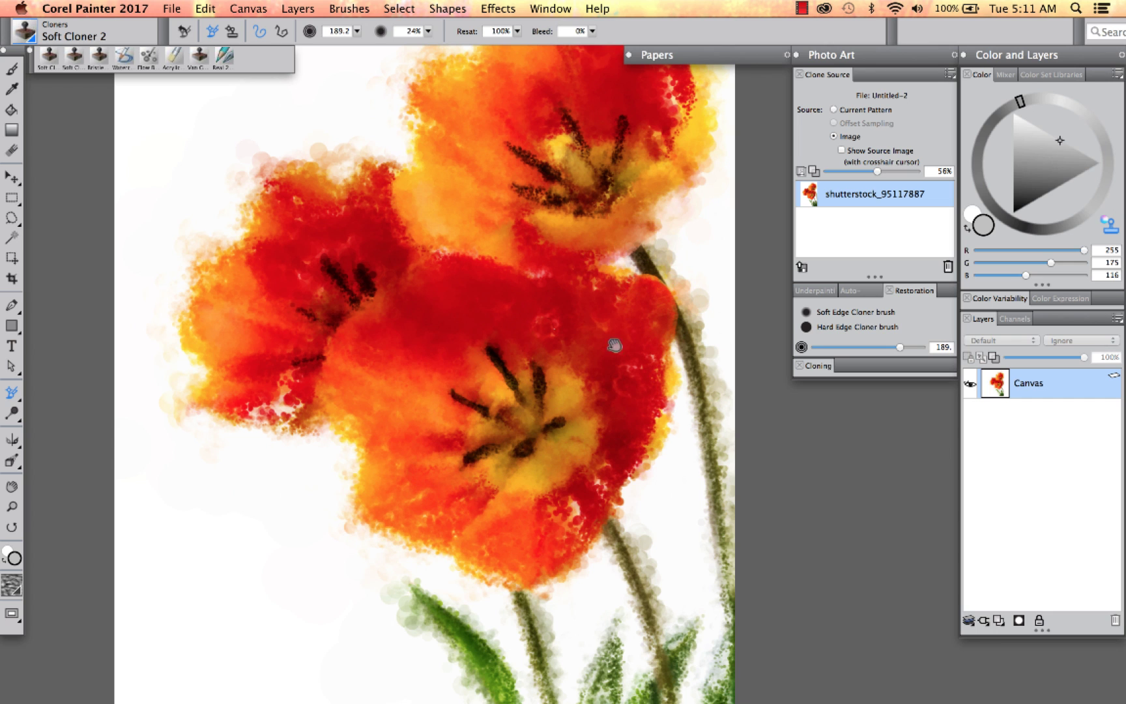
mouse_move(613, 344)
left_mouse_down()
mouse_move(595, 188)
mouse_move(581, 244)
mouse_move(628, 402)
mouse_move(628, 494)
left_mouse_up()
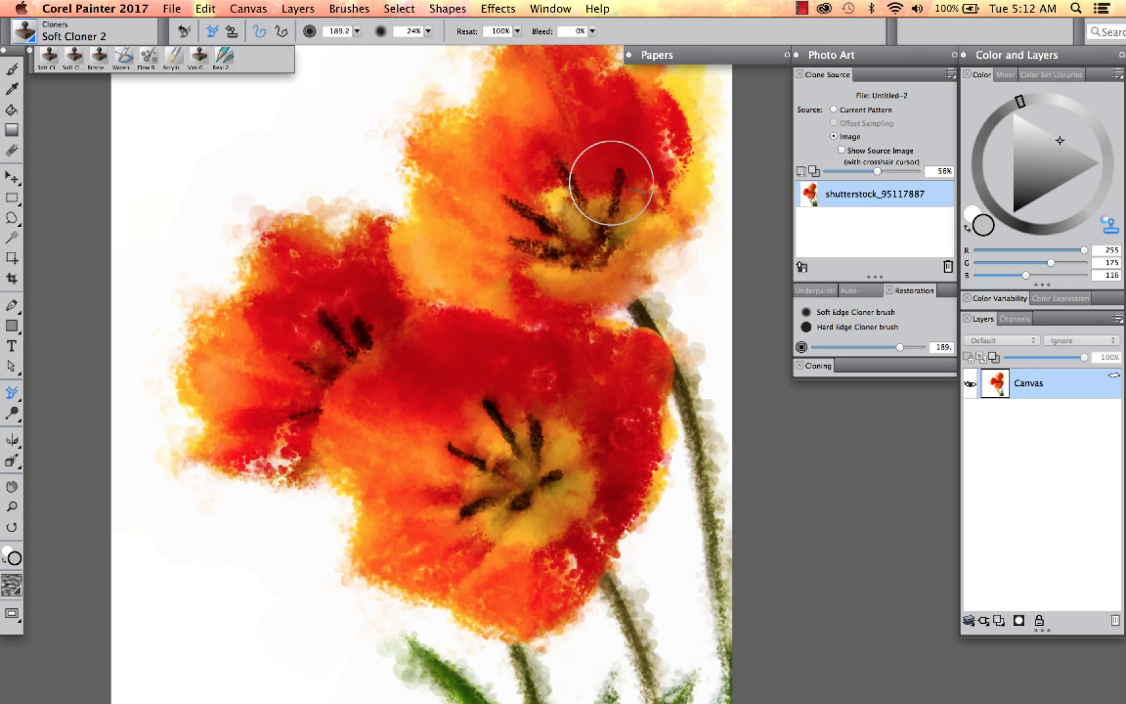
left_click_drag(613, 269, 595, 327)
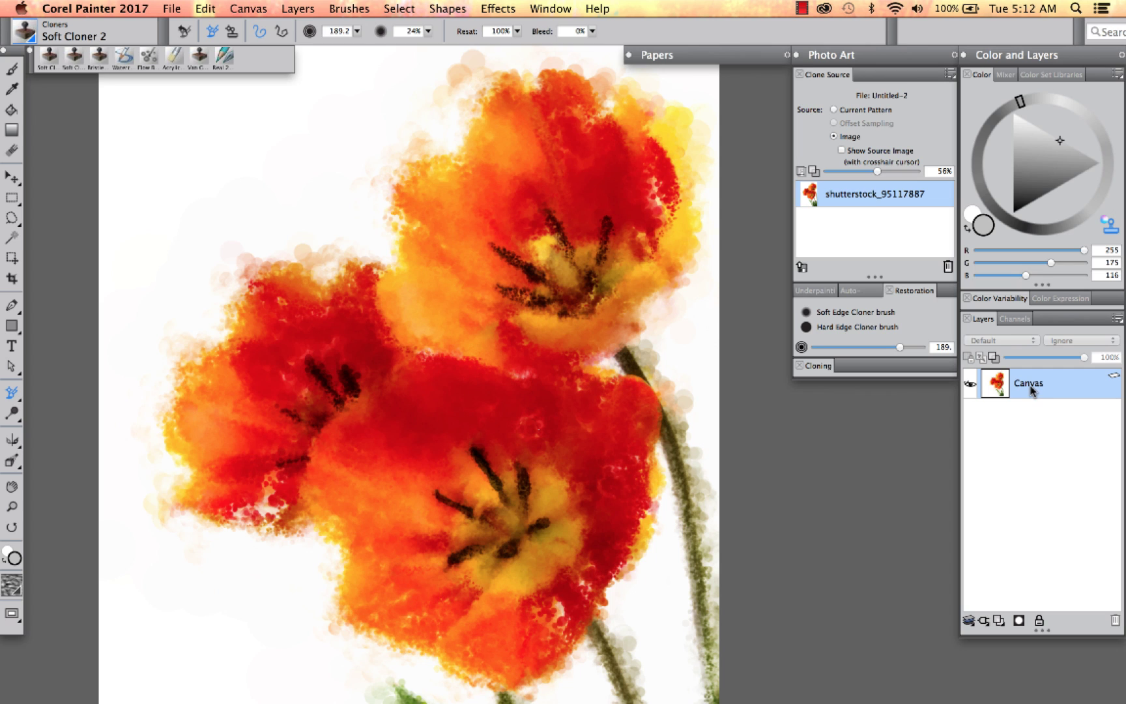
Select the entire canvas and float the painting onto its own layer.
key("super+a")
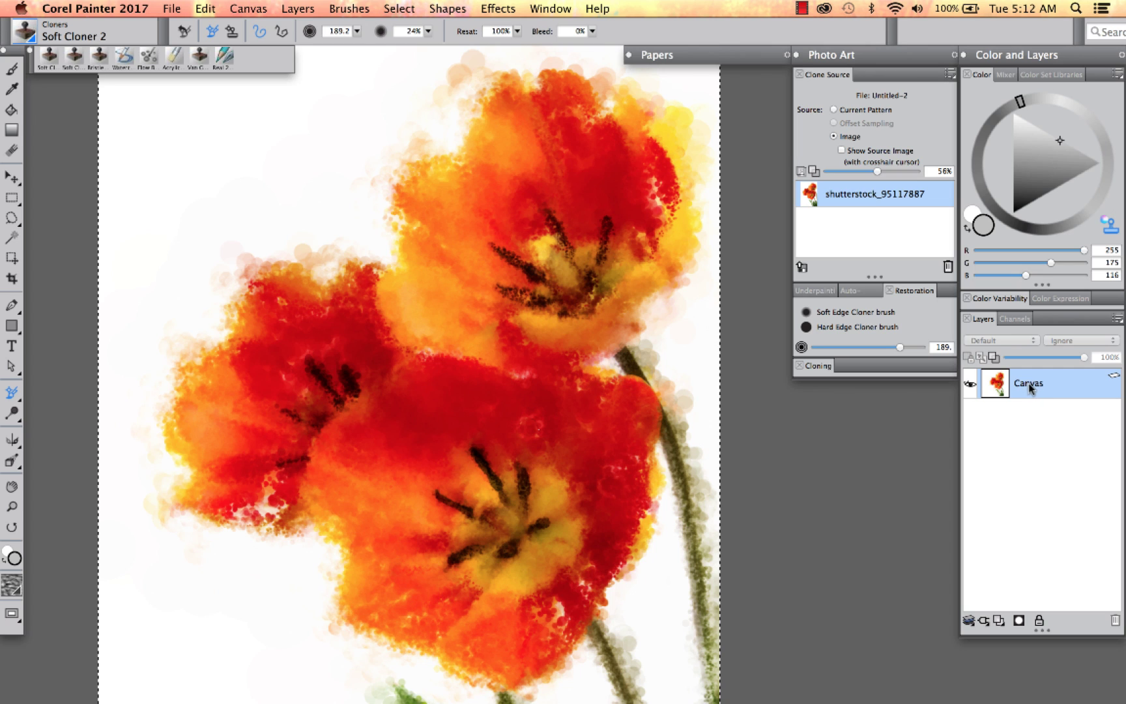
left_click(399, 9)
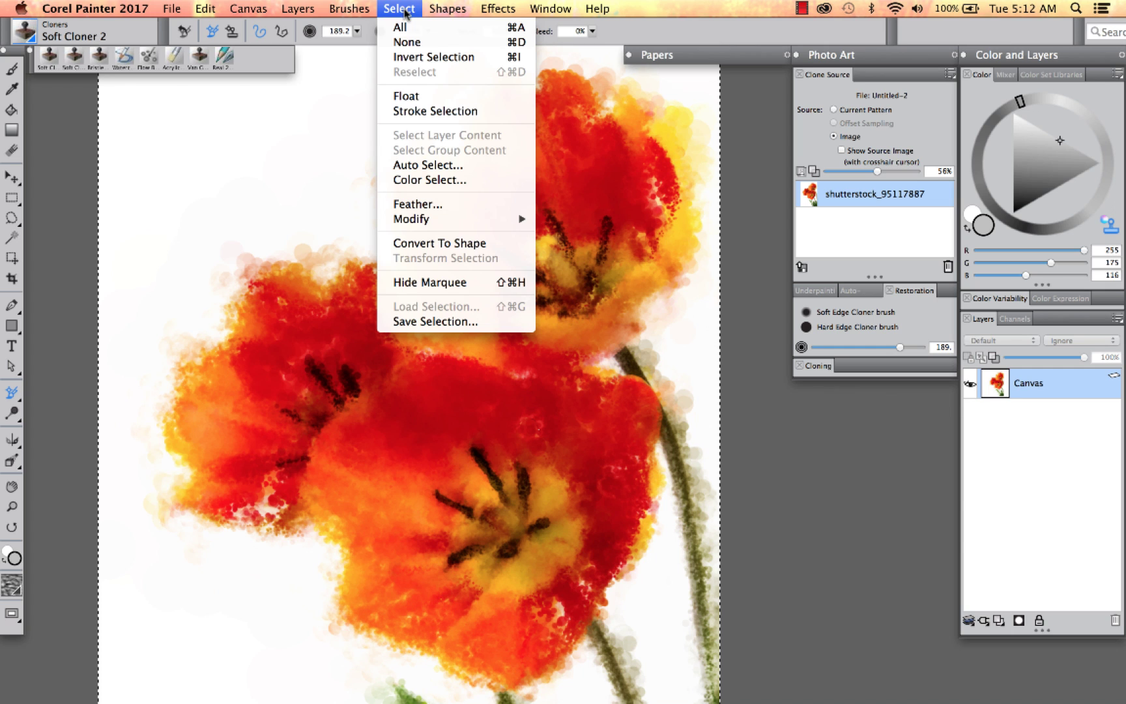
left_click(428, 99)
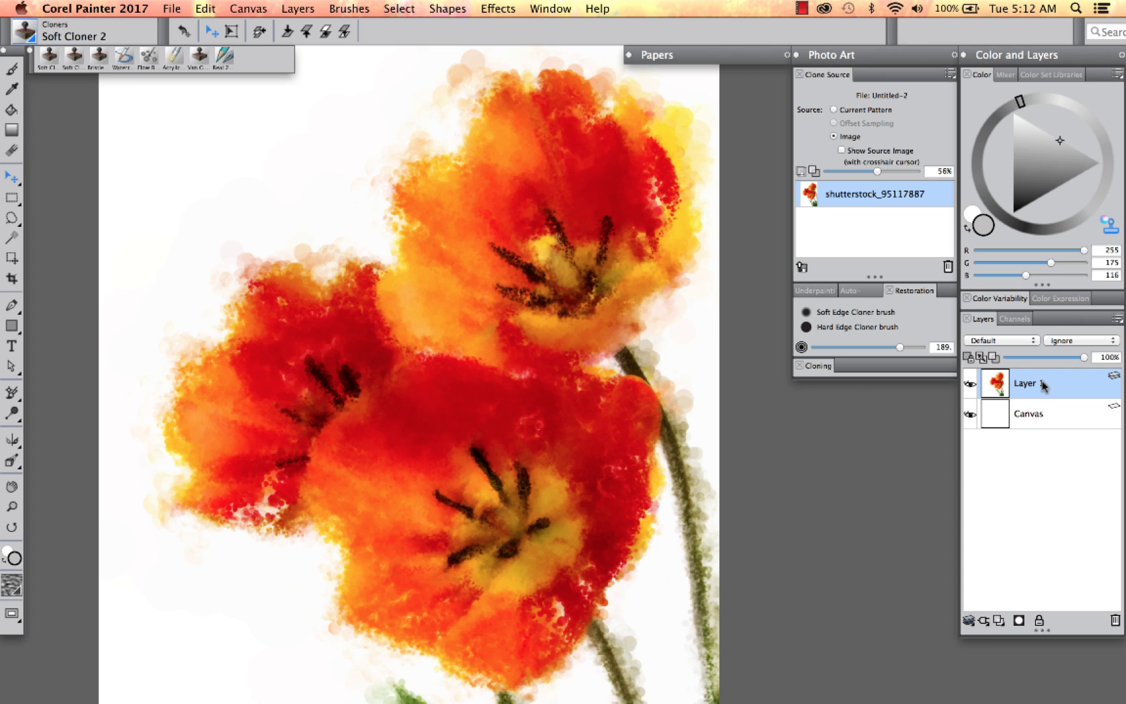
Set the floated tulip layer's composite method to Gel and make the blank Canvas the active layer.
left_click(1003, 340)
left_click(1007, 350)
left_click(1046, 416)
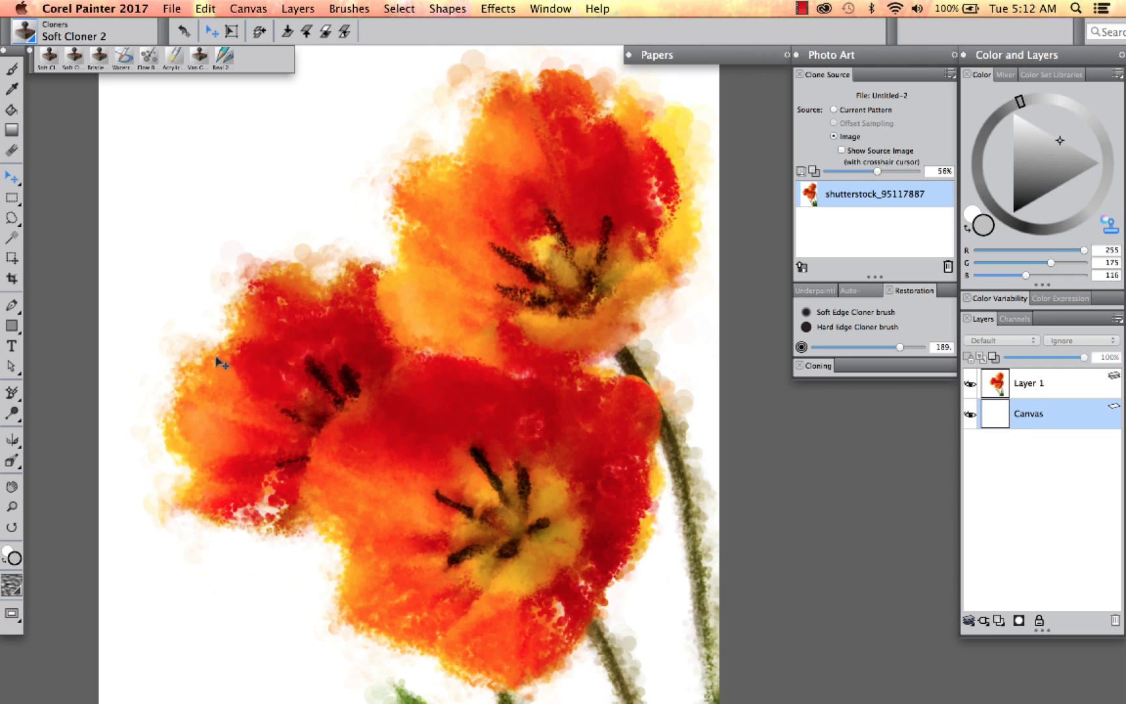
Activate the gradient tool and look through the Painter Gradients presets for a background gradient.
left_click(12, 506)
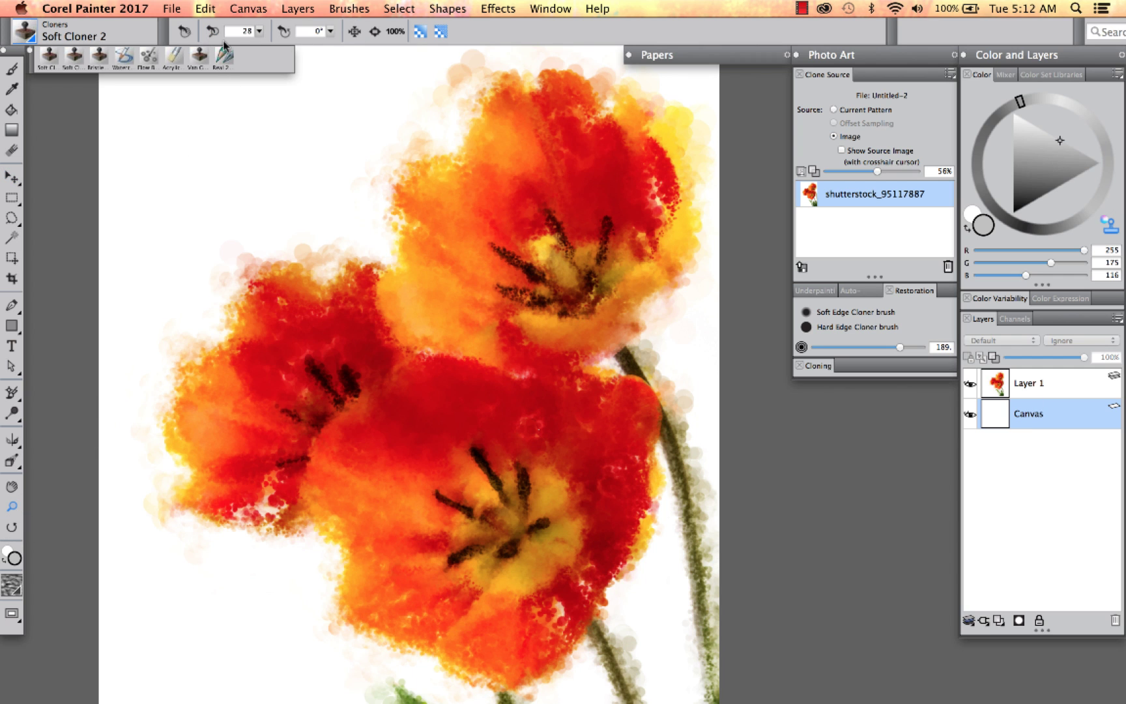
left_click_drag(259, 31, 238, 42)
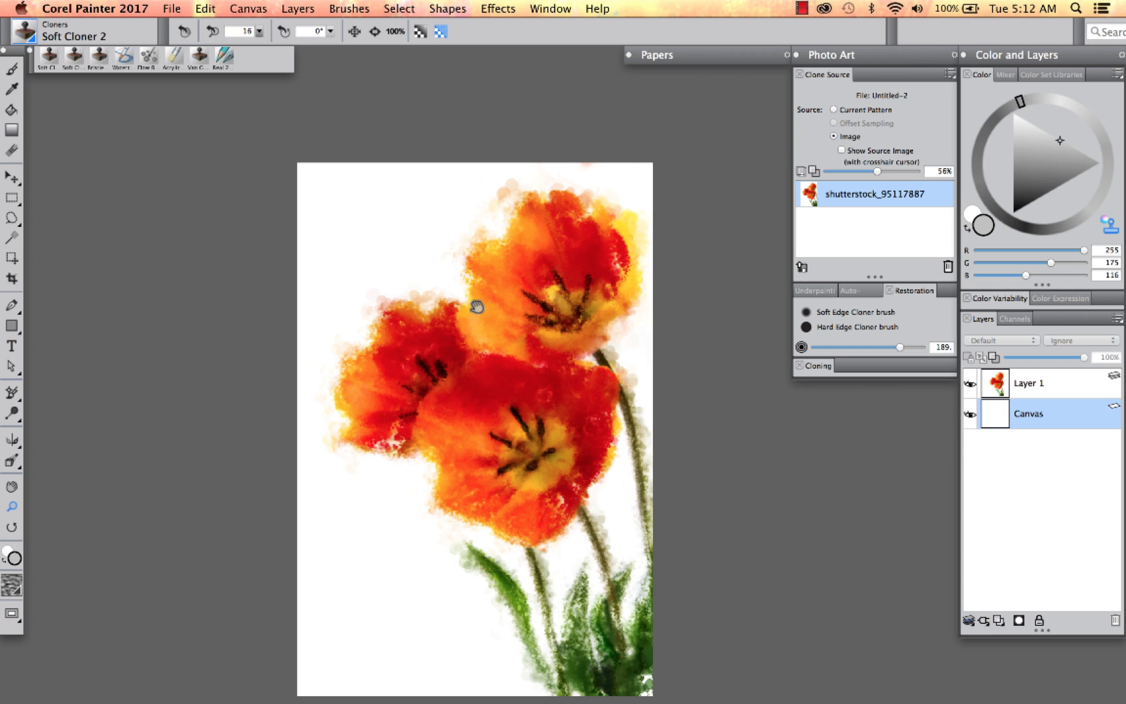
left_click_drag(477, 316, 434, 257)
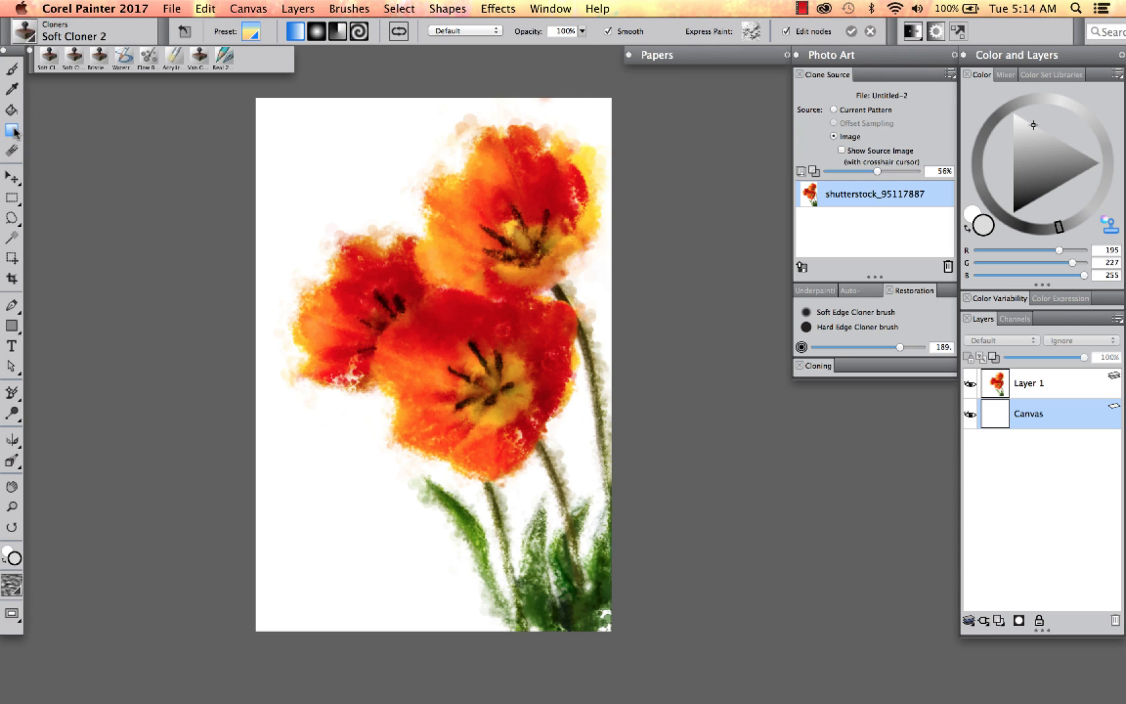
left_click(254, 32)
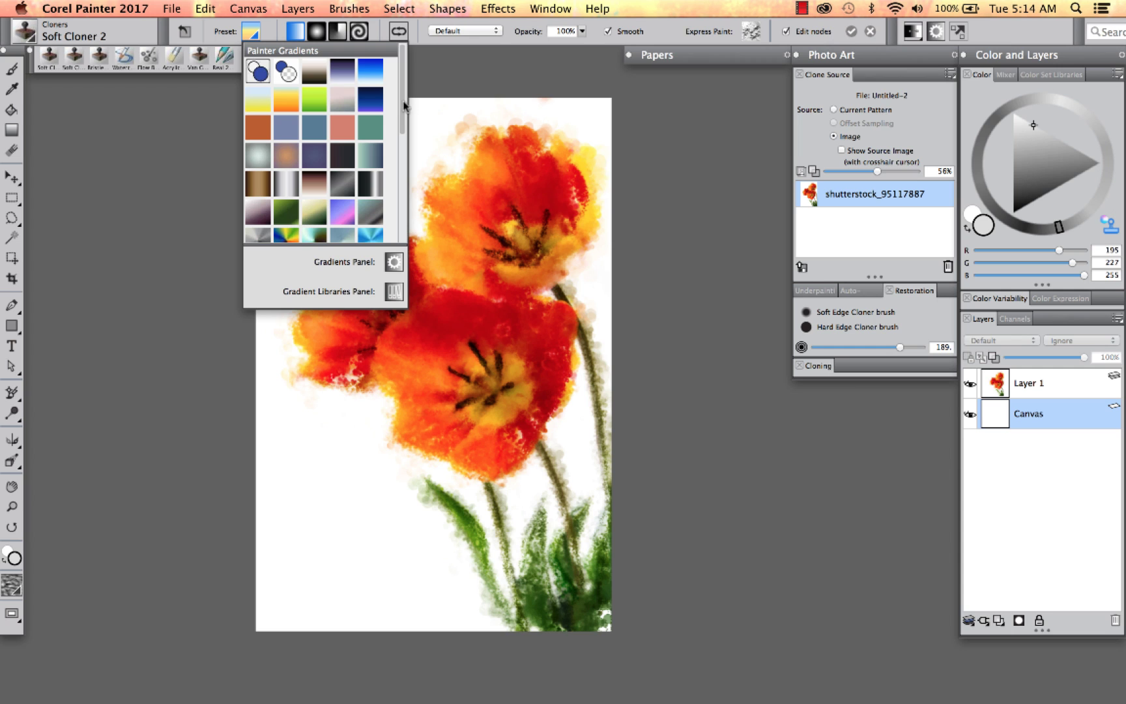
scroll(405, 102, "down", 10)
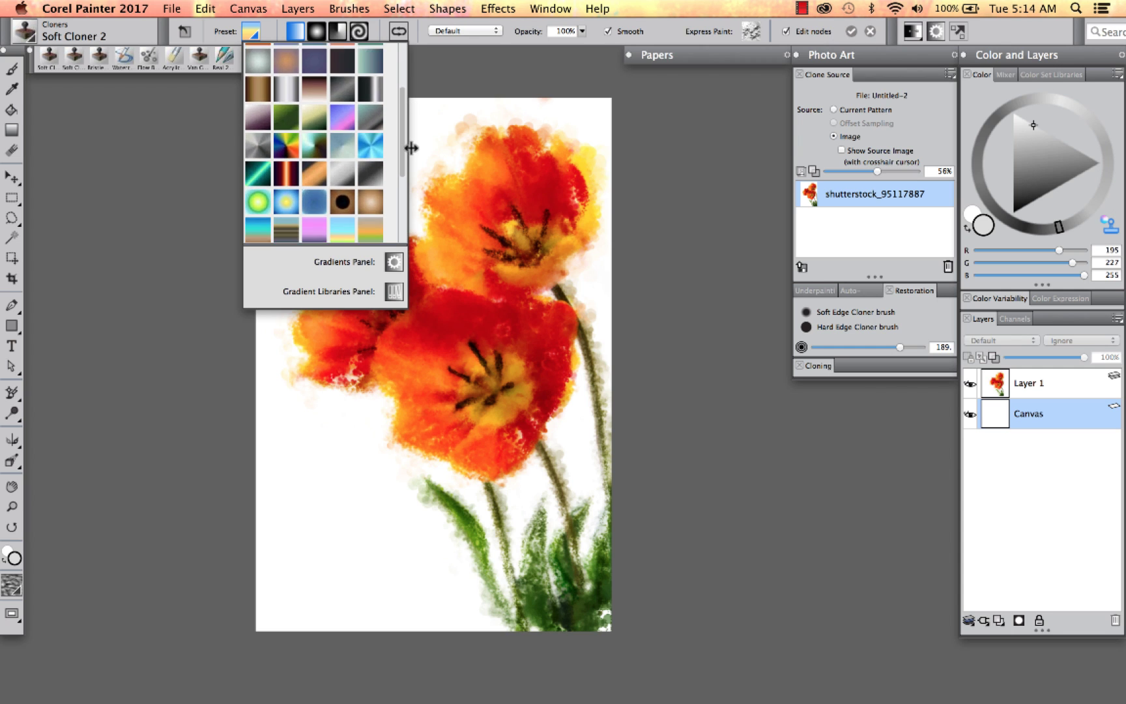
scroll(414, 183, "down", 4)
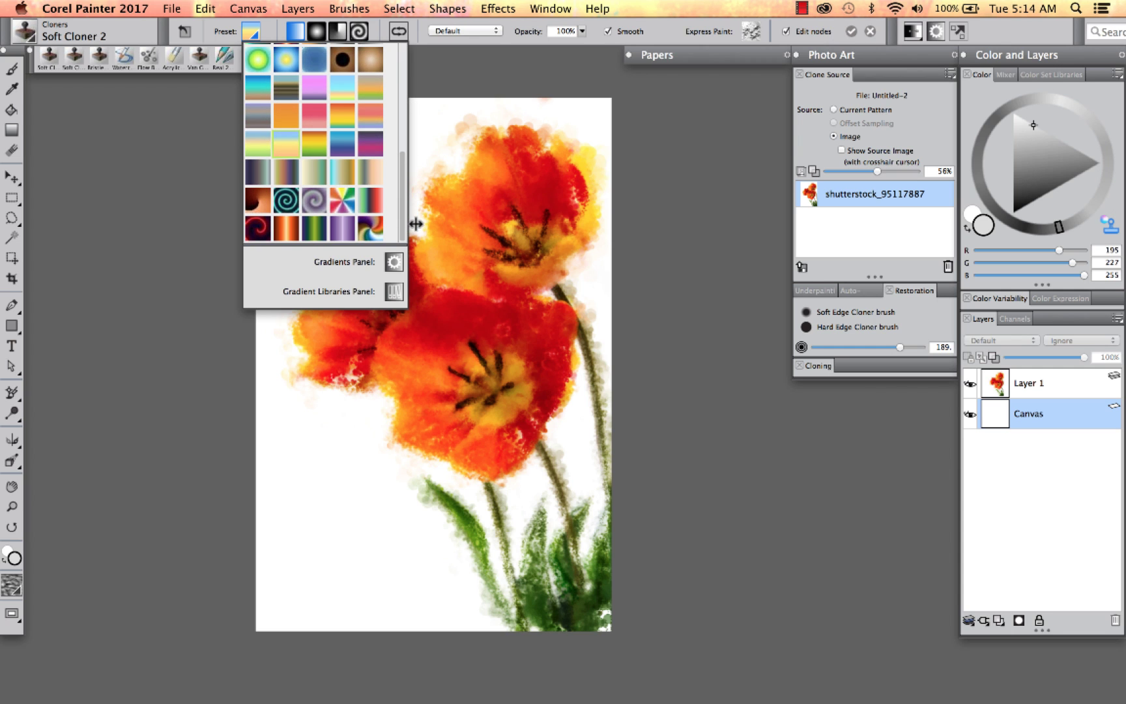
scroll(401, 105, "up", 12)
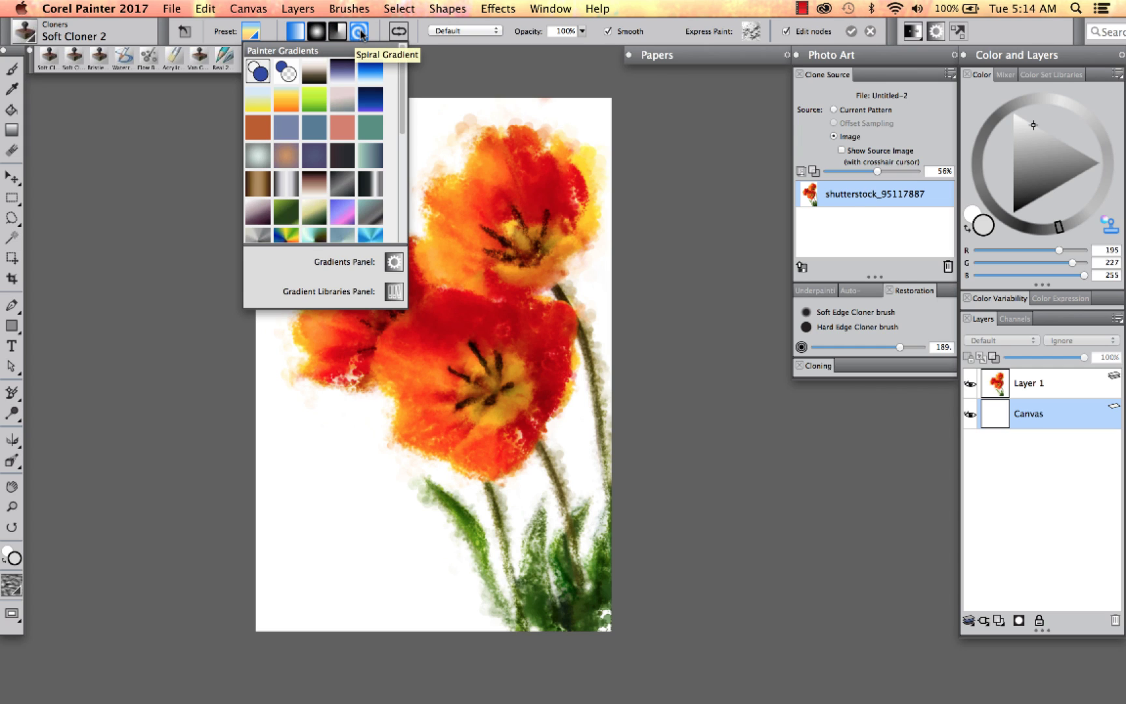
Draw a linear blue-to-golden gradient on the Canvas from above its upper edge down to its lower edge.
left_click(295, 32)
left_click(536, 94)
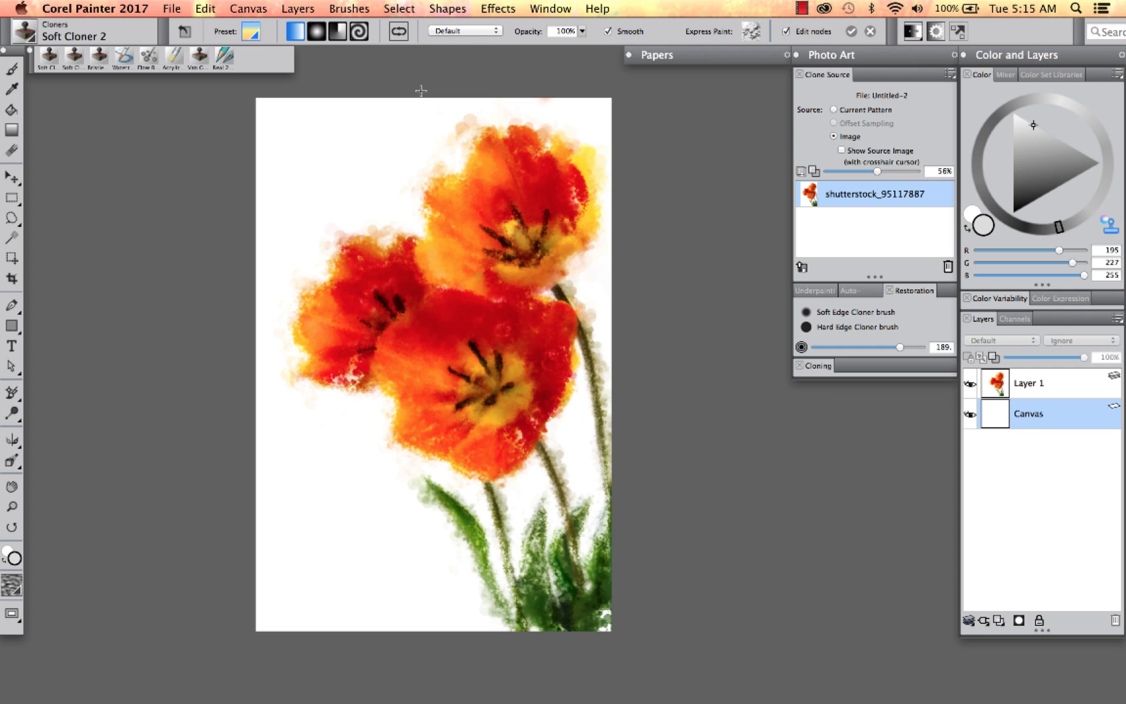
left_click_drag(421, 91, 423, 635)
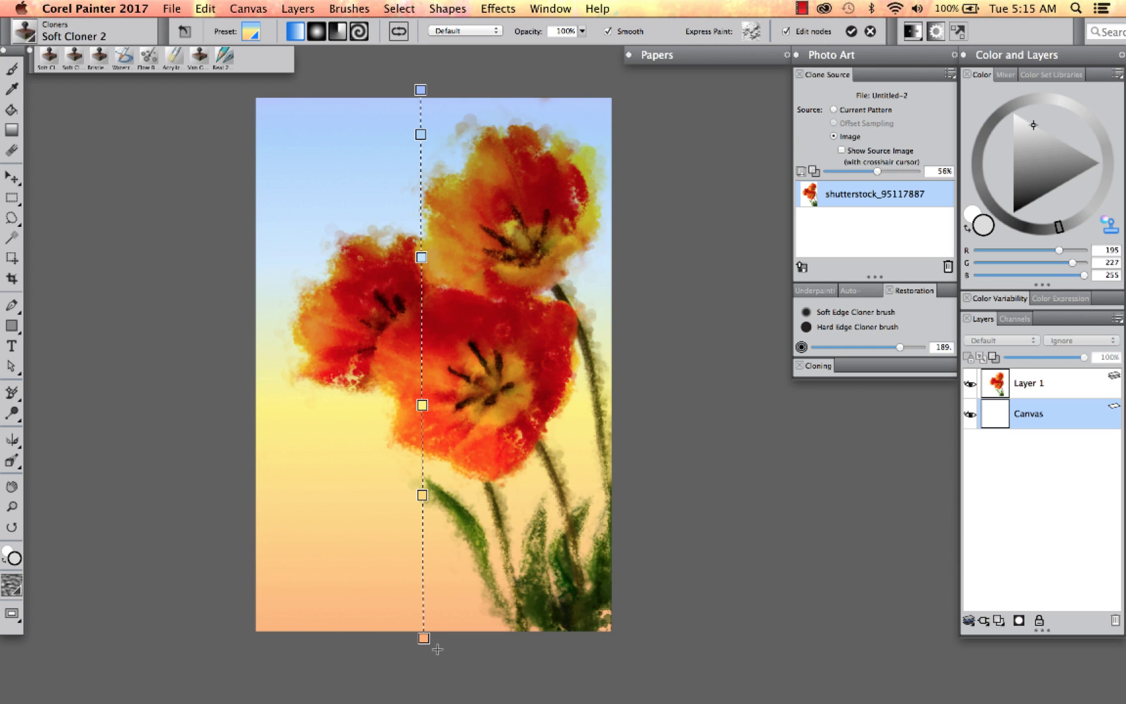
left_click(424, 638)
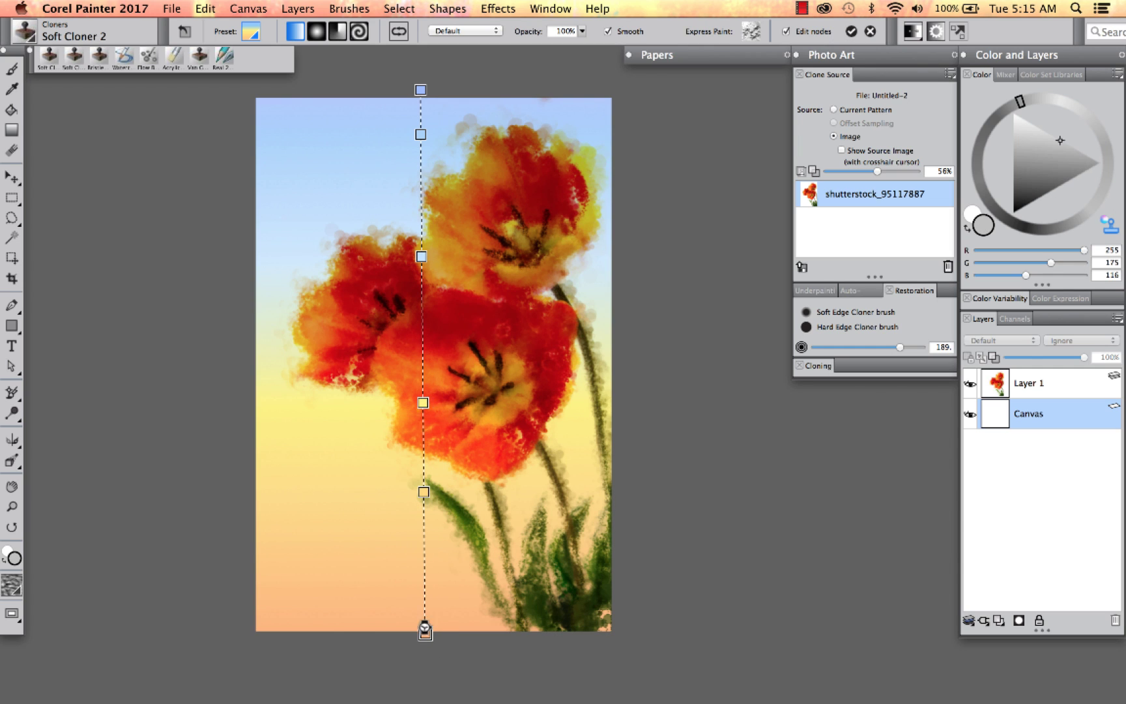
Move the light-blue gradient node upward, add a node above the yellow one and shift the golden node slightly downward.
left_click_drag(421, 256, 421, 233)
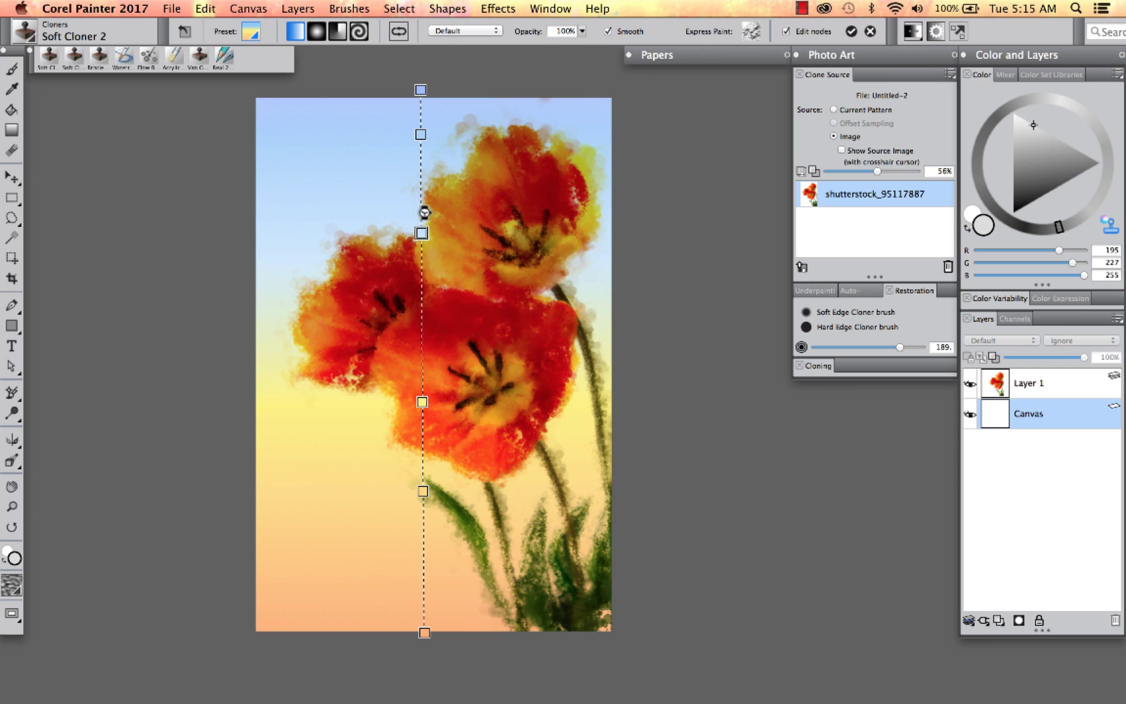
left_click(422, 402)
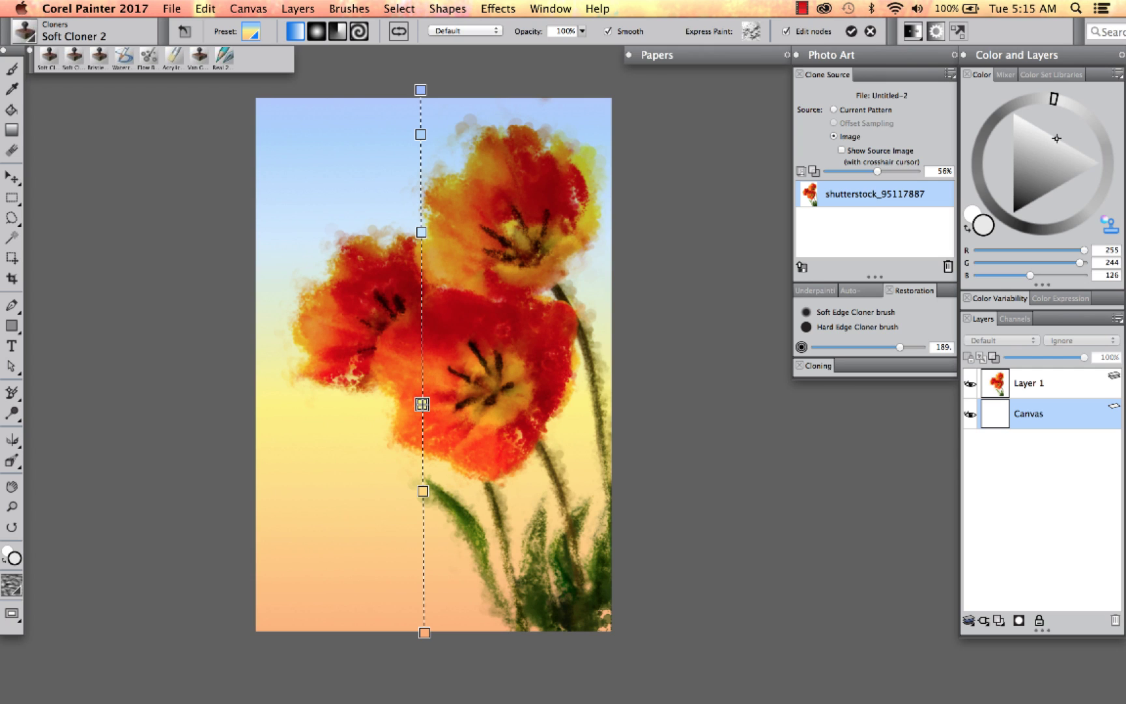
left_click(421, 329)
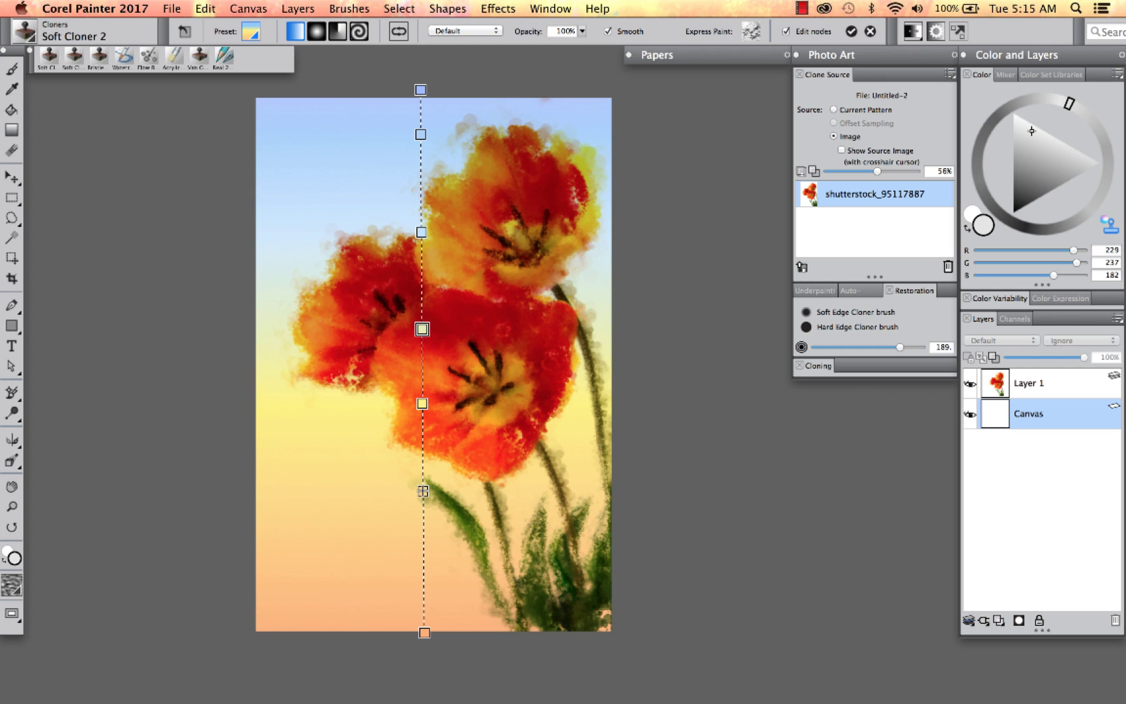
left_click_drag(423, 491, 423, 508)
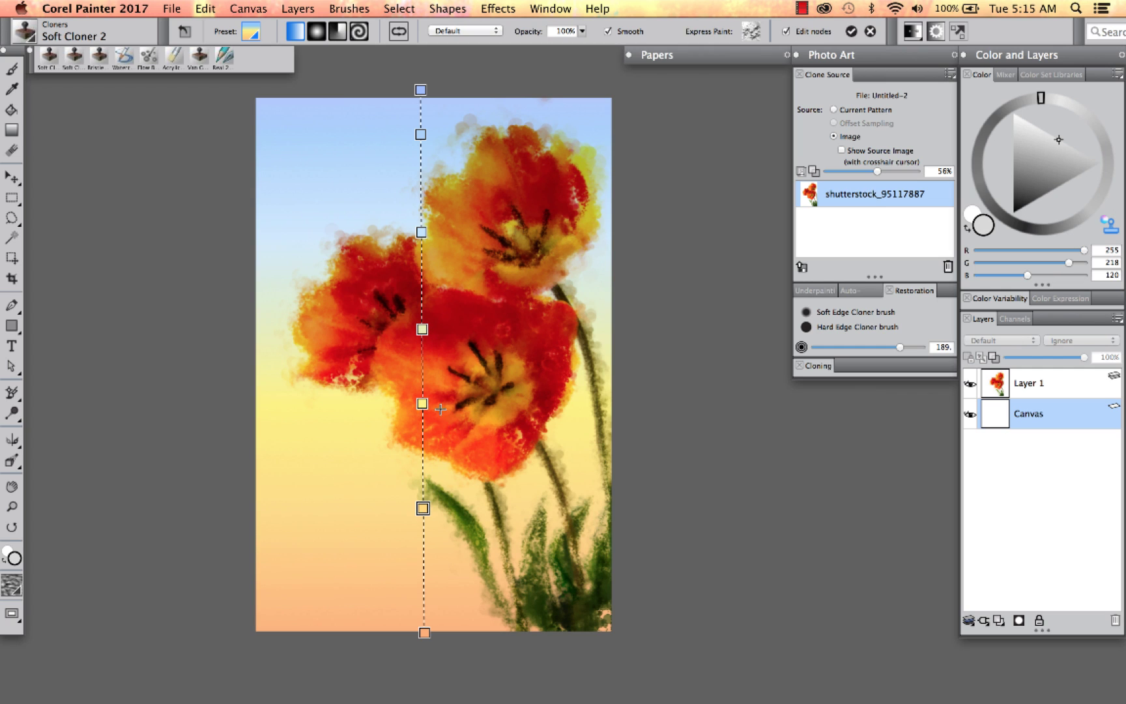
Show the detailed gradient settings and collapse the Gradient Node options.
left_click(935, 33)
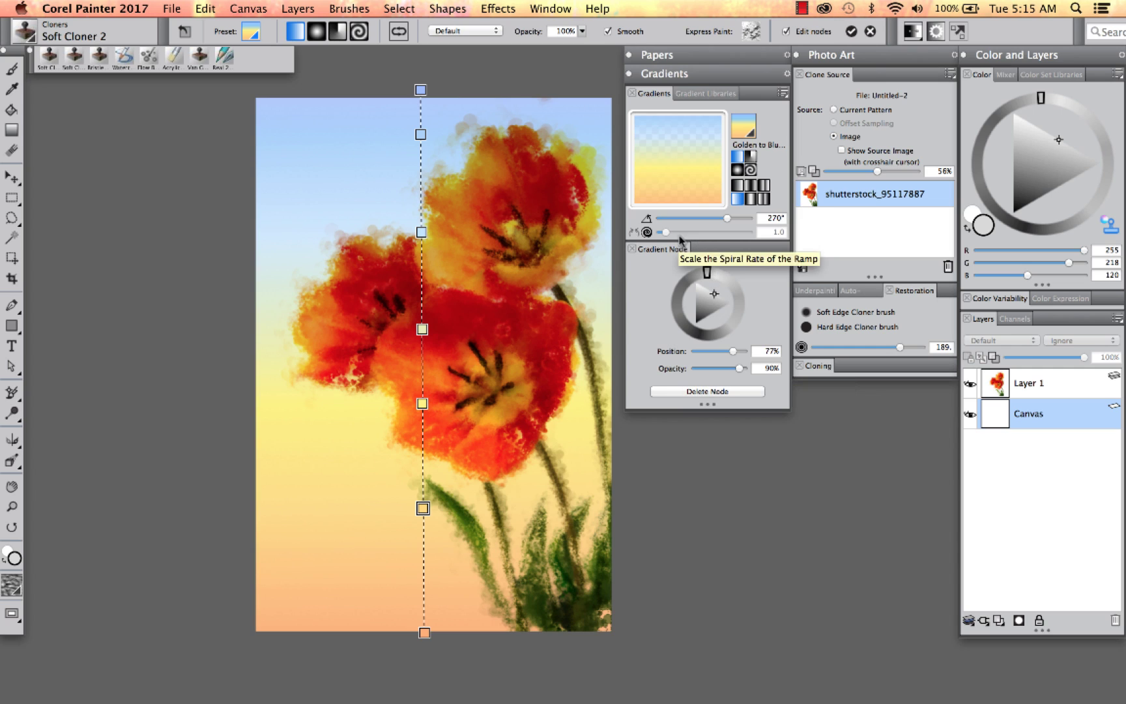
left_click(662, 250)
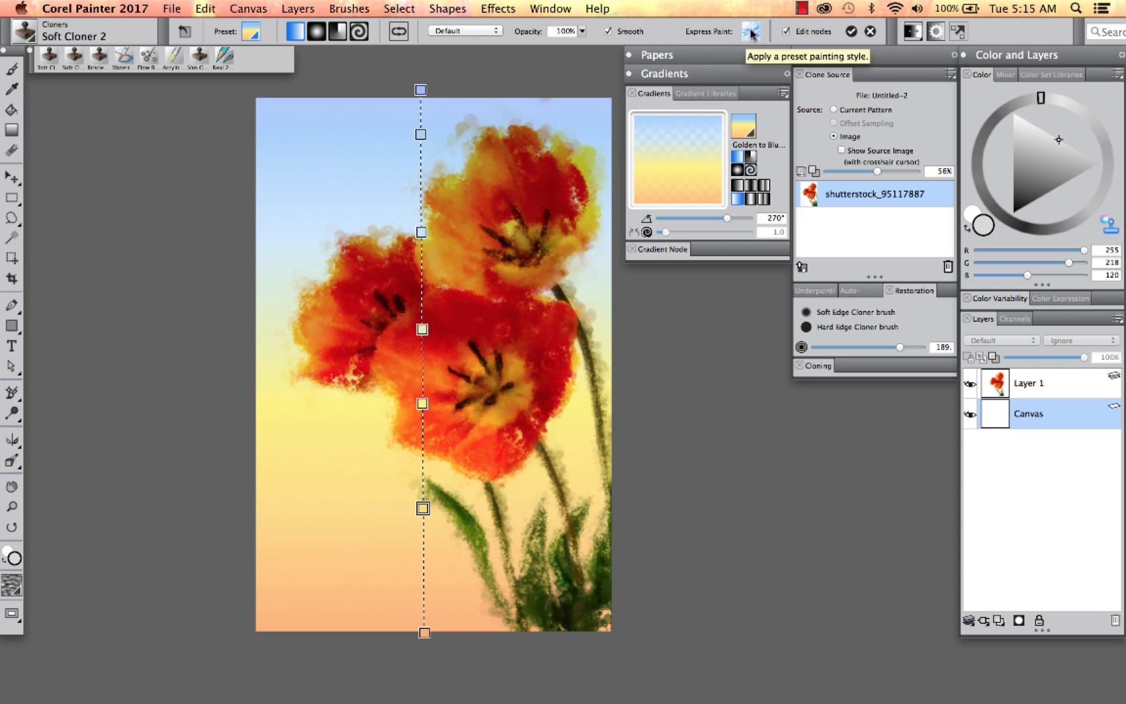
Apply the Heavy Dabs Express Paint effect to the gradient at 179% size and 100% amount, and commit the gradient.
left_click(751, 31)
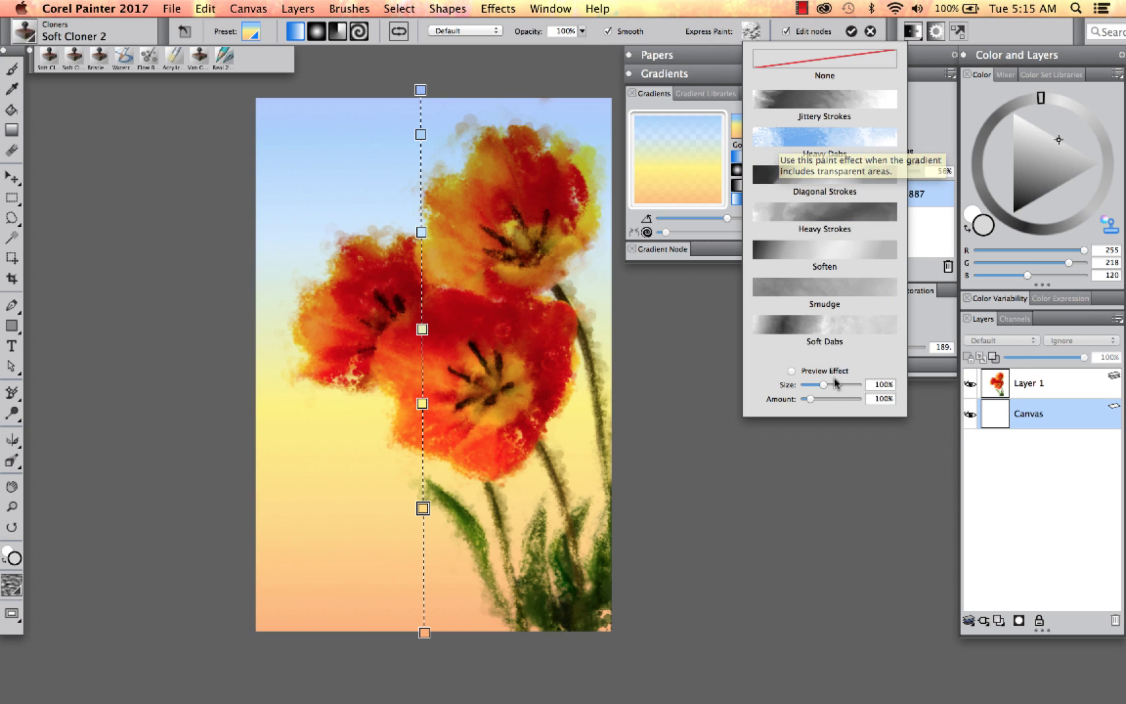
left_click_drag(823, 384, 846, 388)
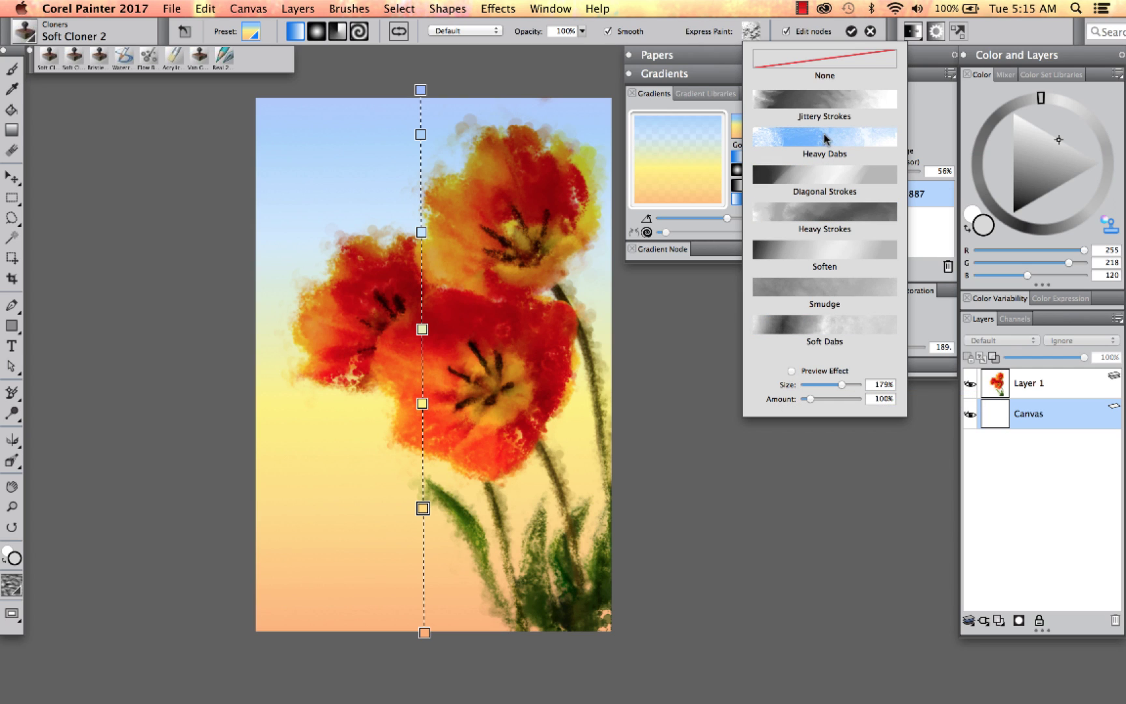
left_click(792, 371)
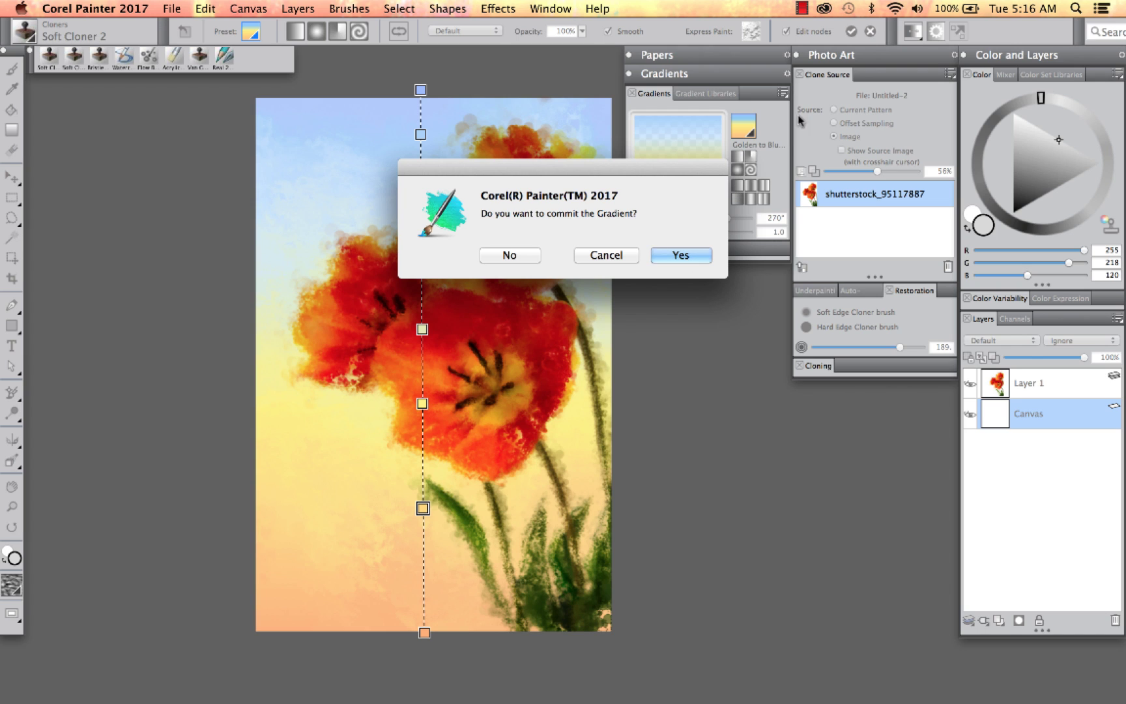
left_click(681, 255)
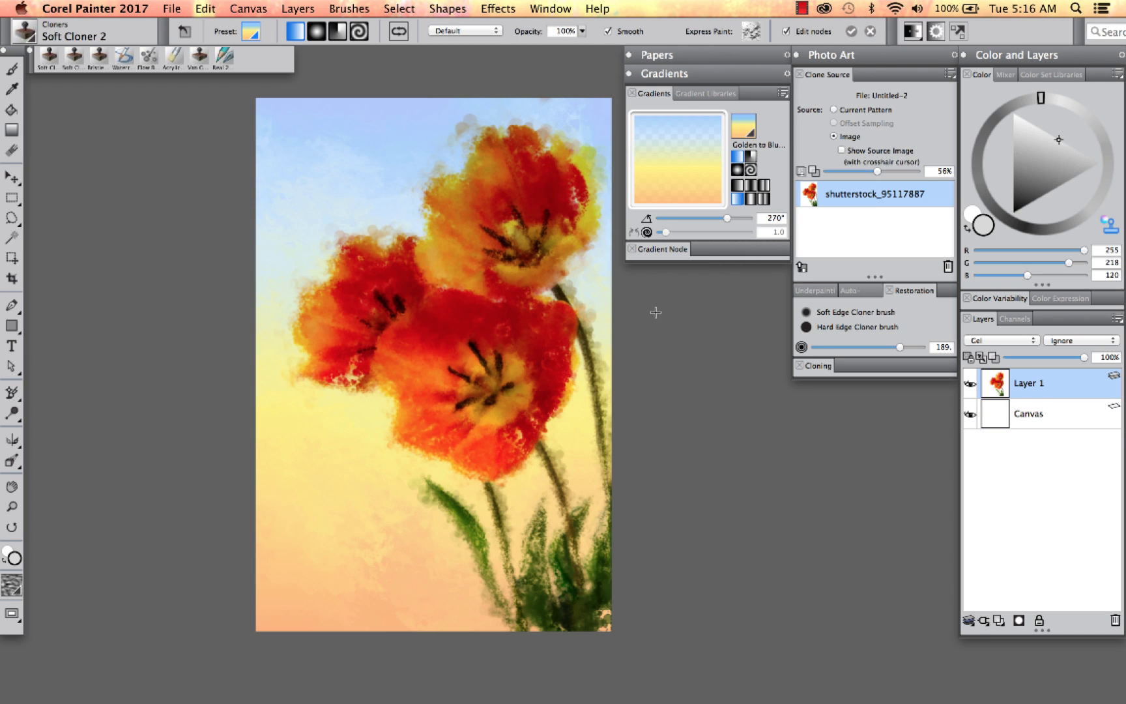
Merge Layer 1 into the Canvas with Drop and Select, and lift the Canvas to a Watercolor layer.
left_click(1114, 319)
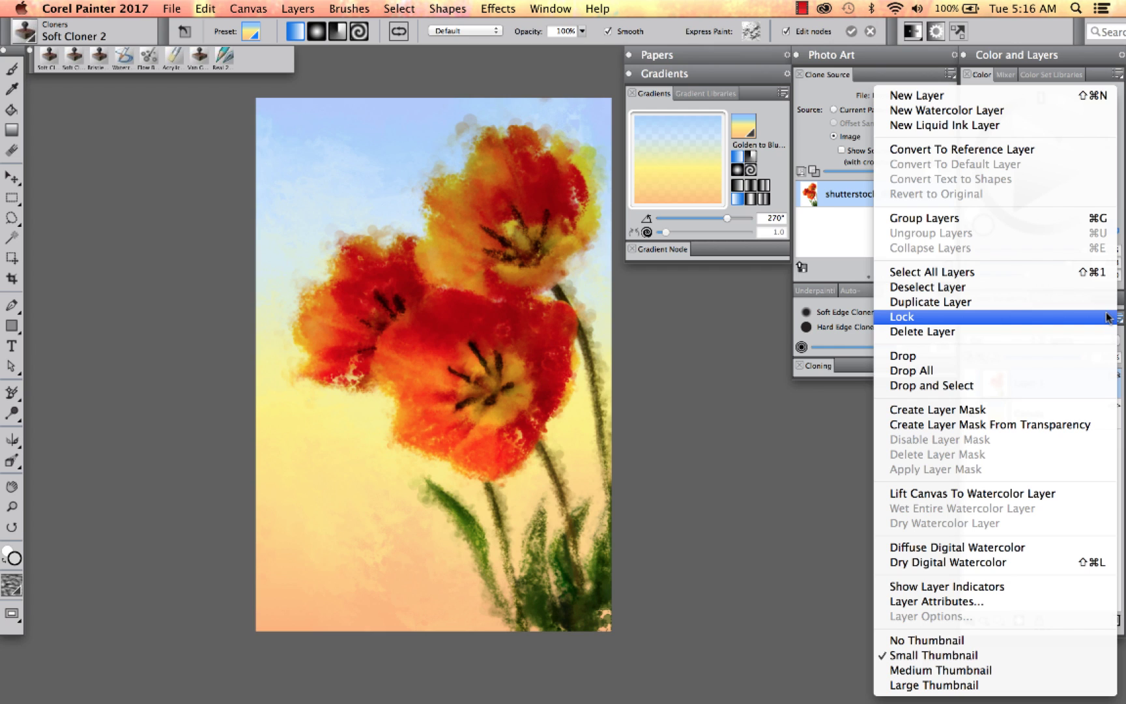
left_click(1020, 390)
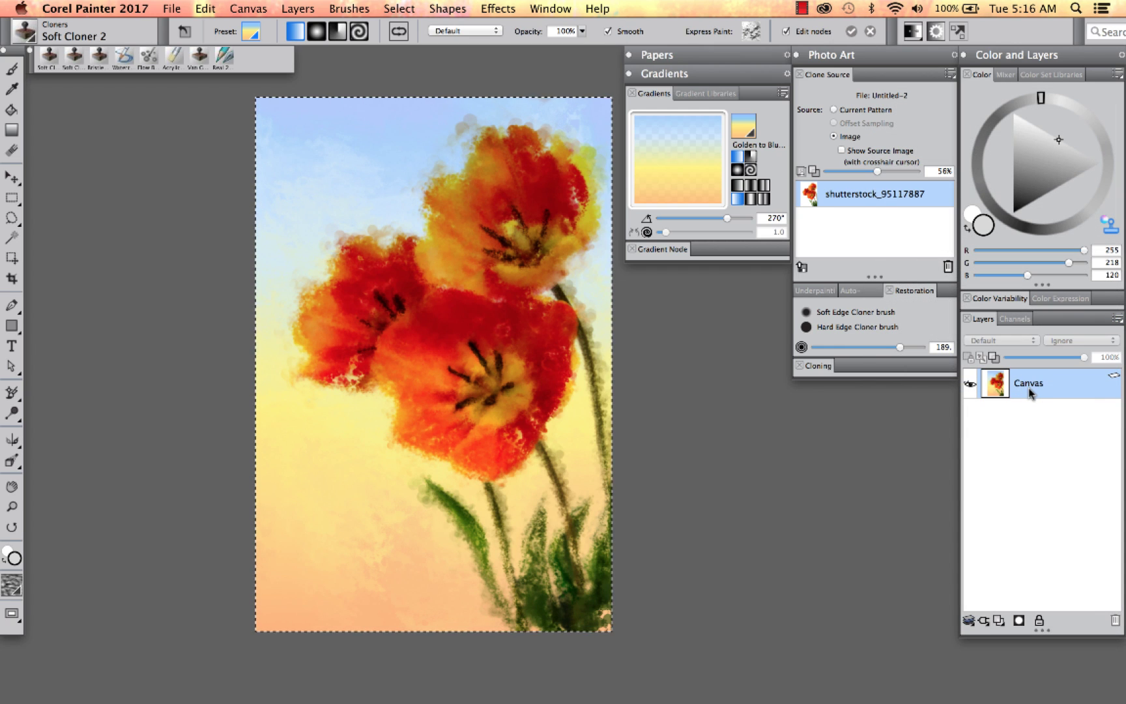
left_click(299, 8)
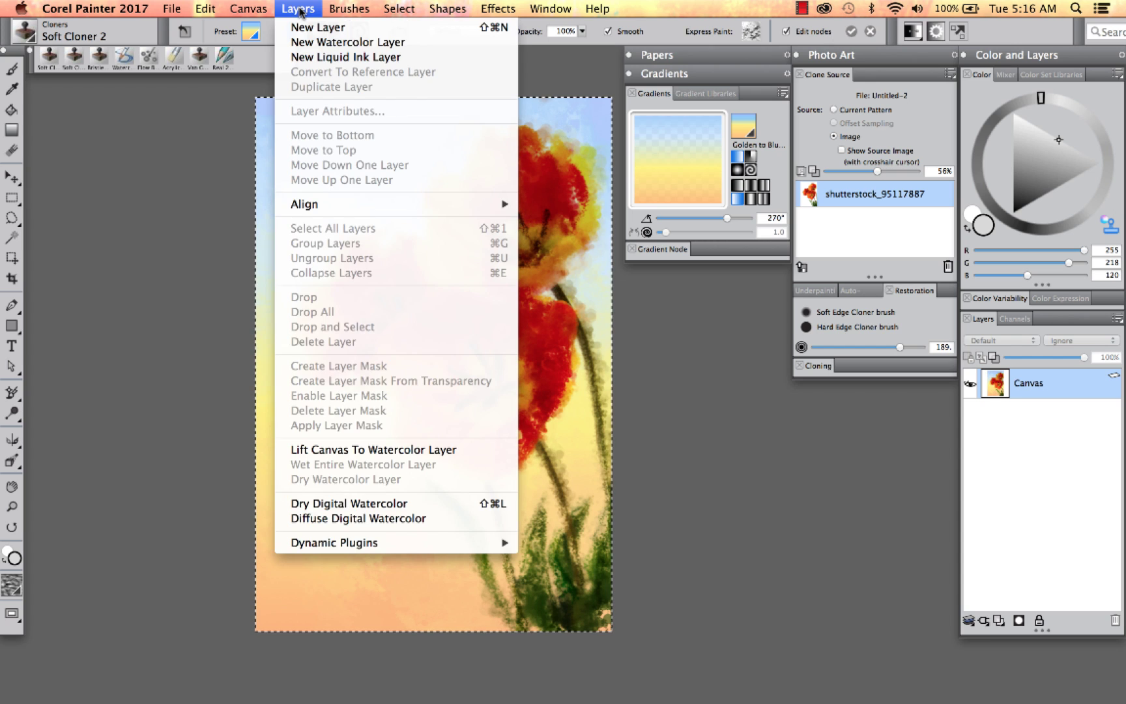
left_click(440, 455)
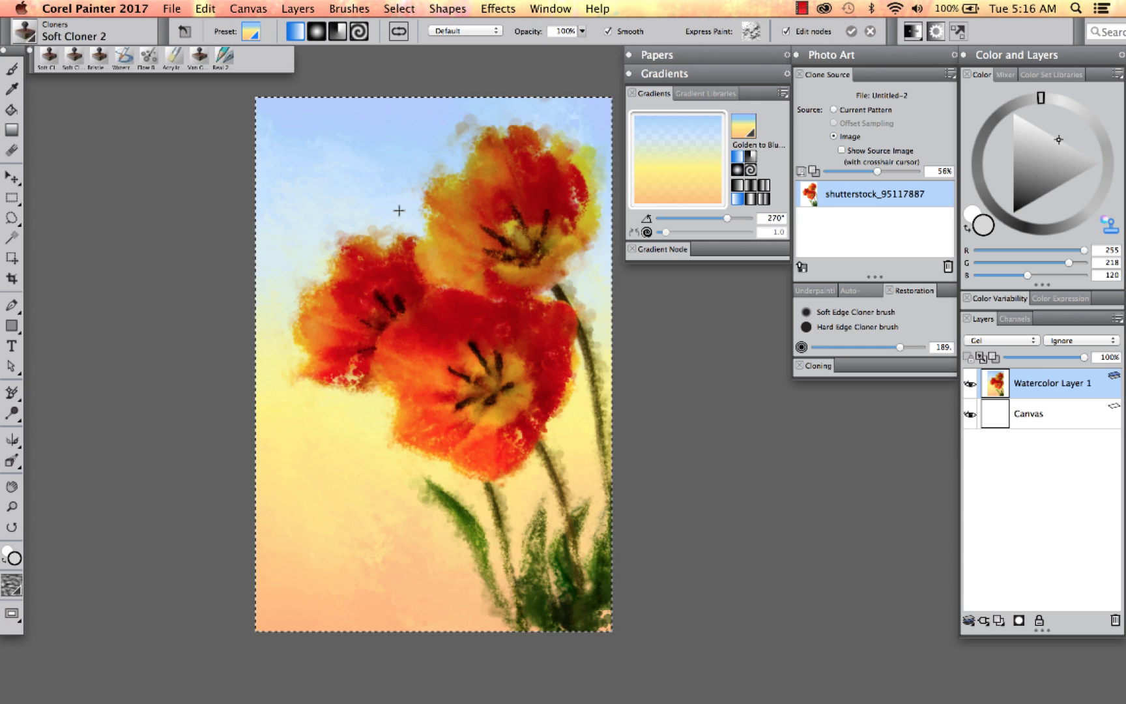
Wet the entire Watercolor layer and clear the selection around the painting.
left_click(298, 10)
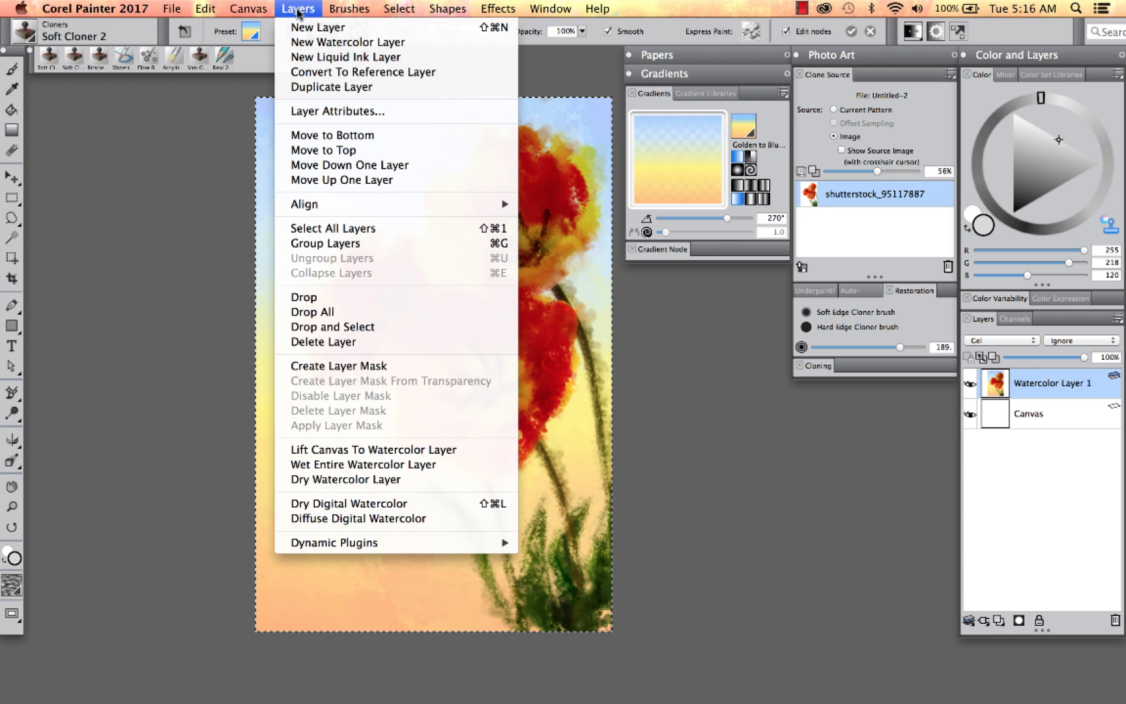
left_click(444, 472)
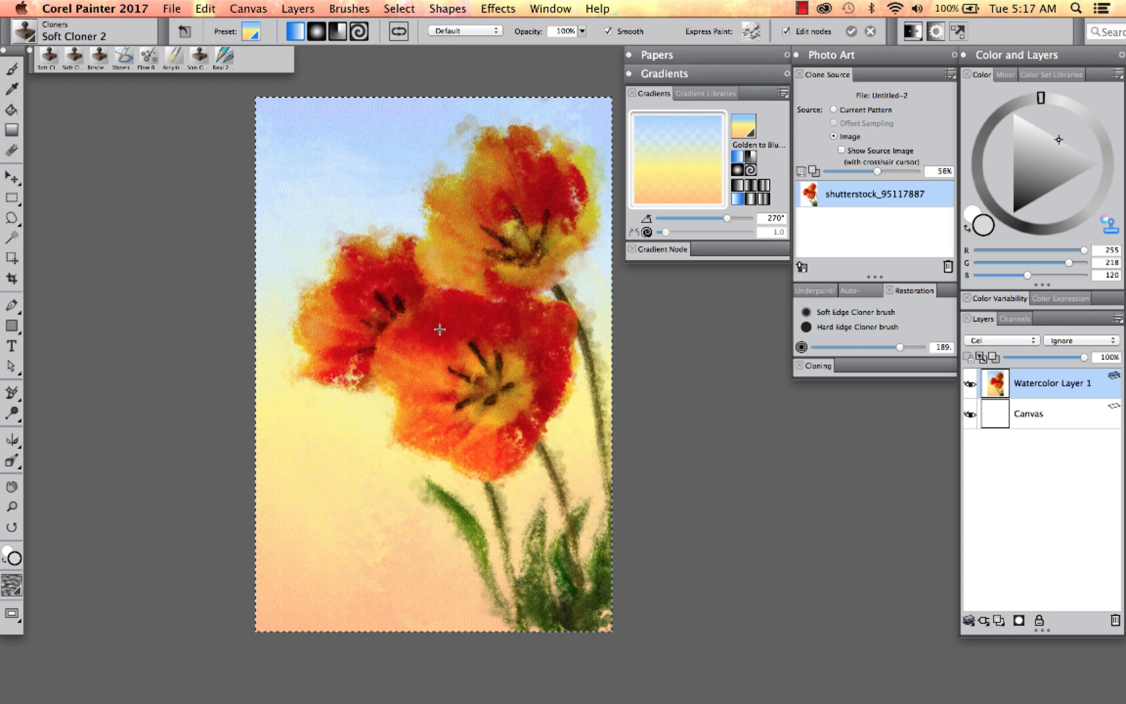
key("super+d")
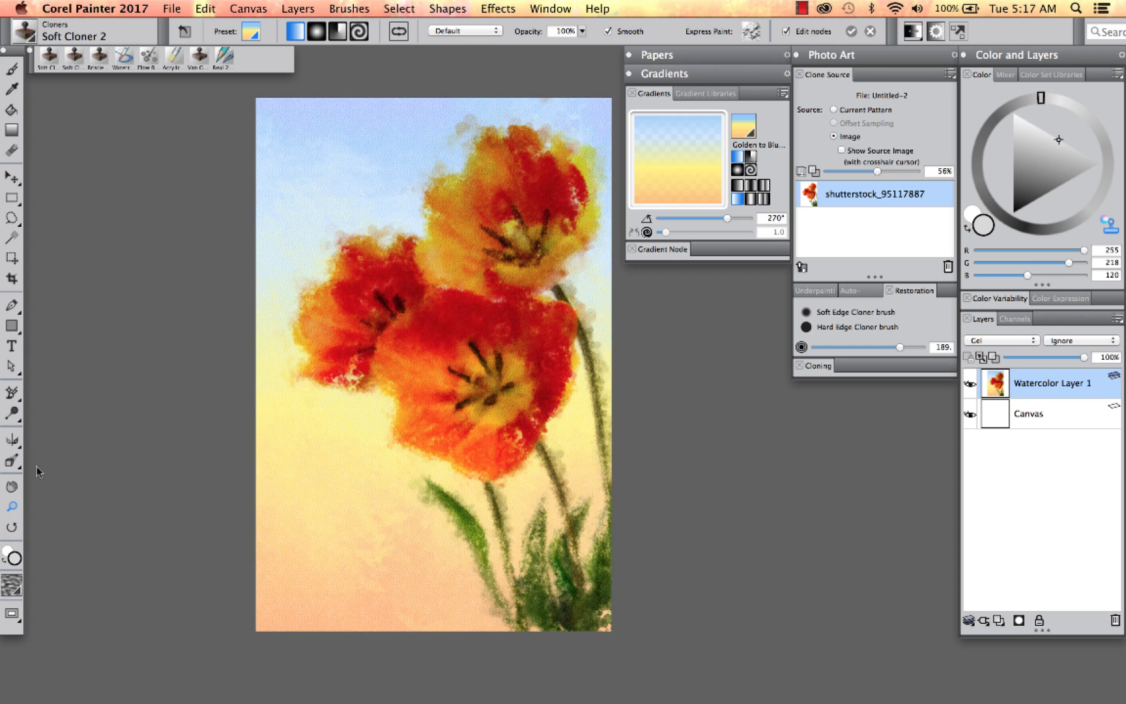
Inspect the paper texture in the tulips up close, show the paper settings, and fit the whole painting in view.
left_click(11, 506)
left_click_drag(220, 180, 514, 472)
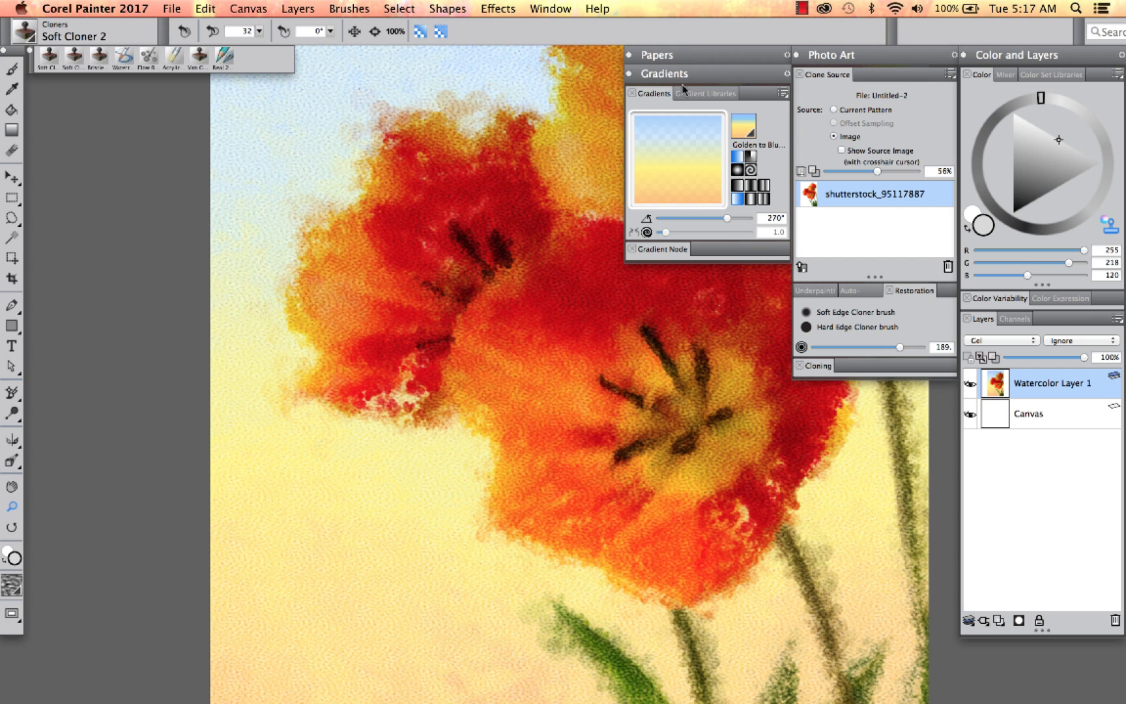
left_click(668, 52)
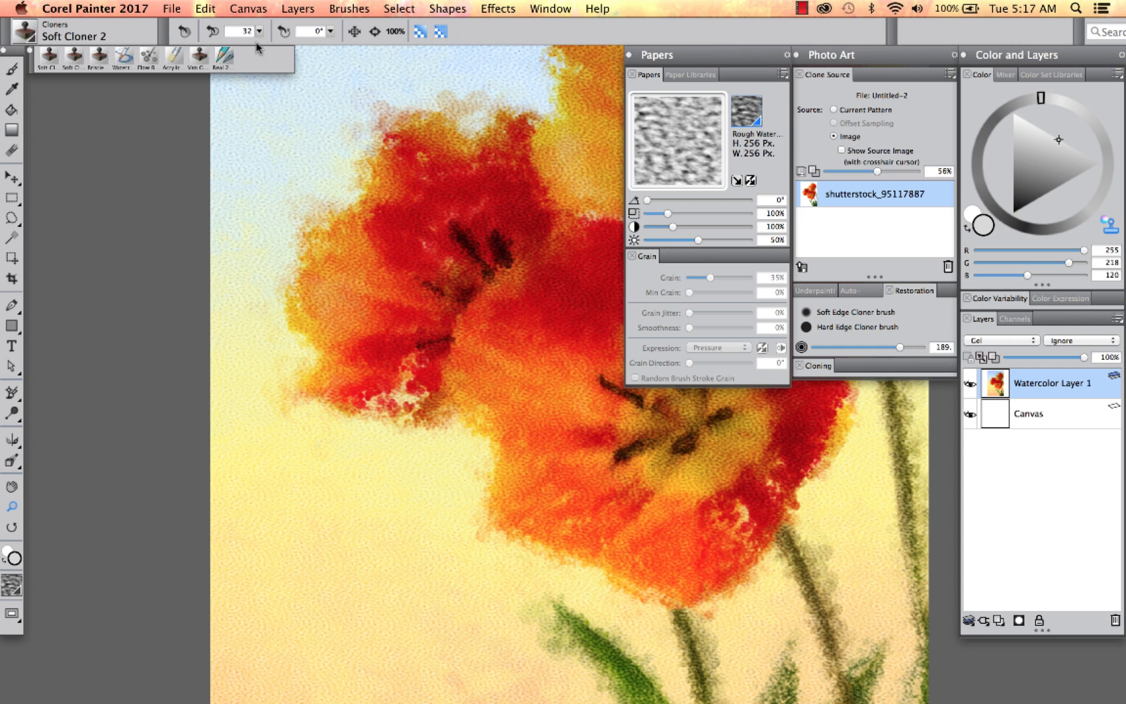
key("super+0")
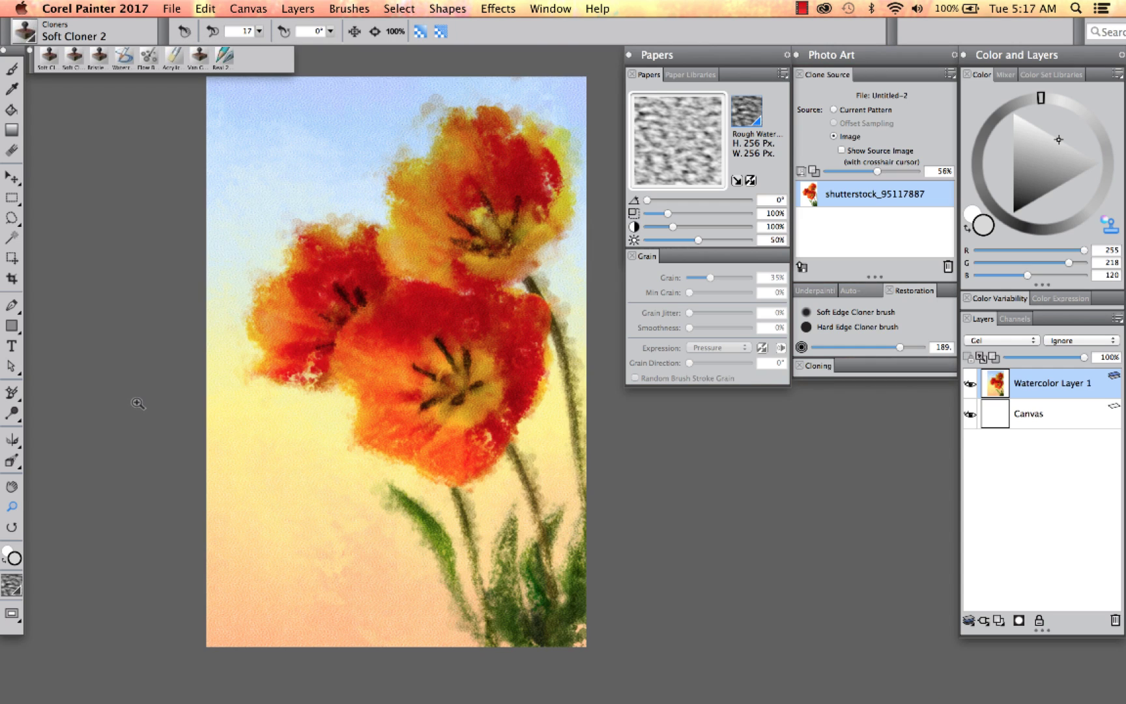